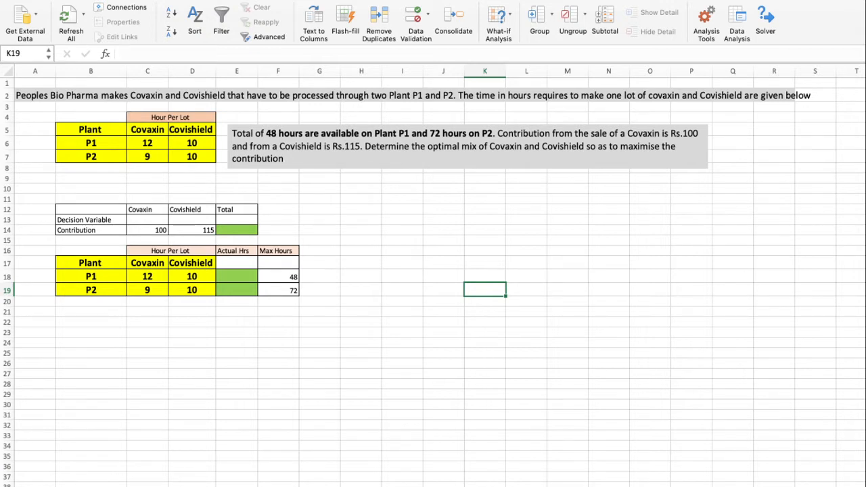
Step: Draw a white rectangle with a blue outline beside the tables, spanning about columns J to N and rows 13 to 18
left_click_drag(402, 198, 567, 240)
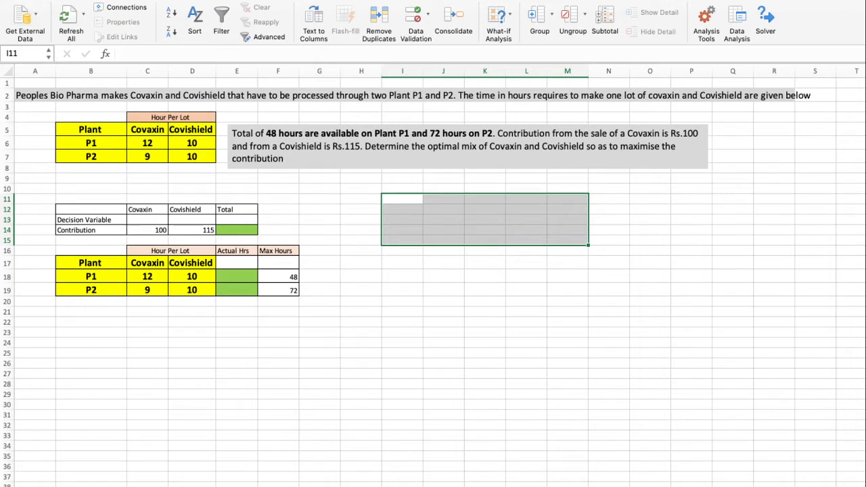
left_click(54, 1)
left_click(526, 301)
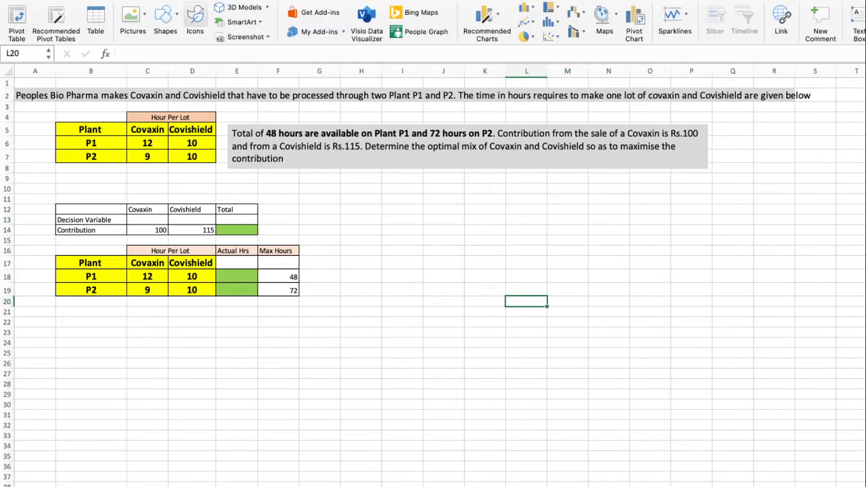
left_click(165, 20)
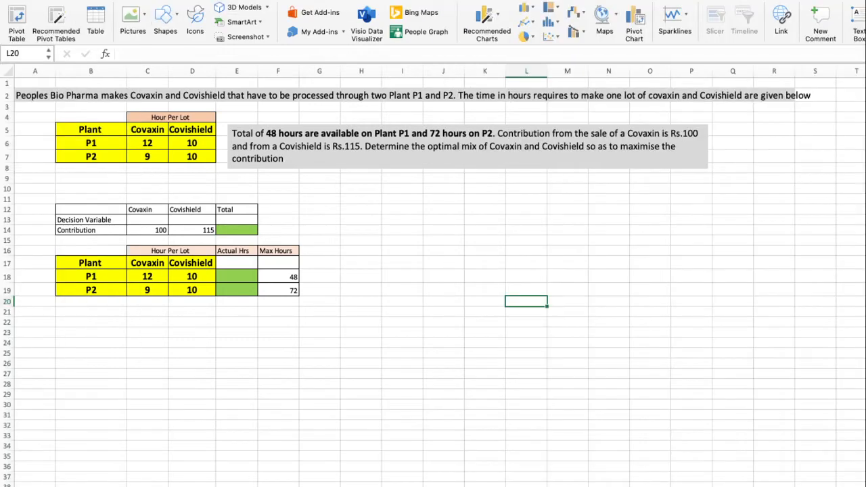
left_click_drag(421, 220, 615, 276)
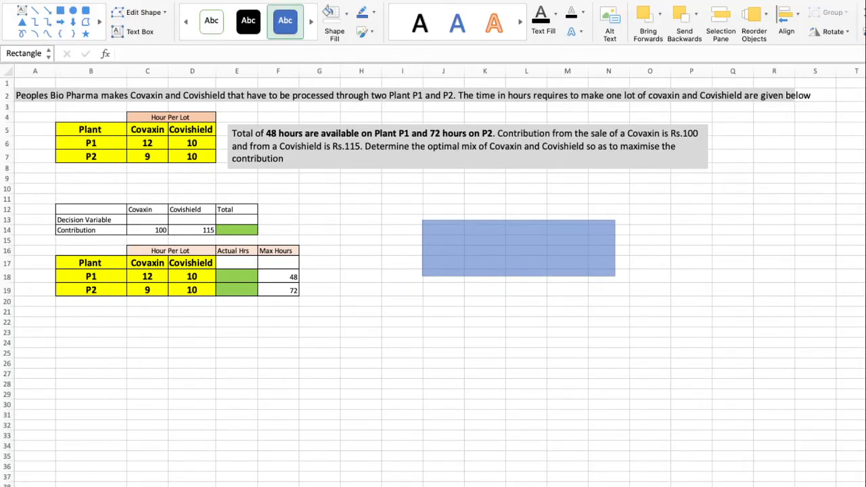
left_click(333, 12)
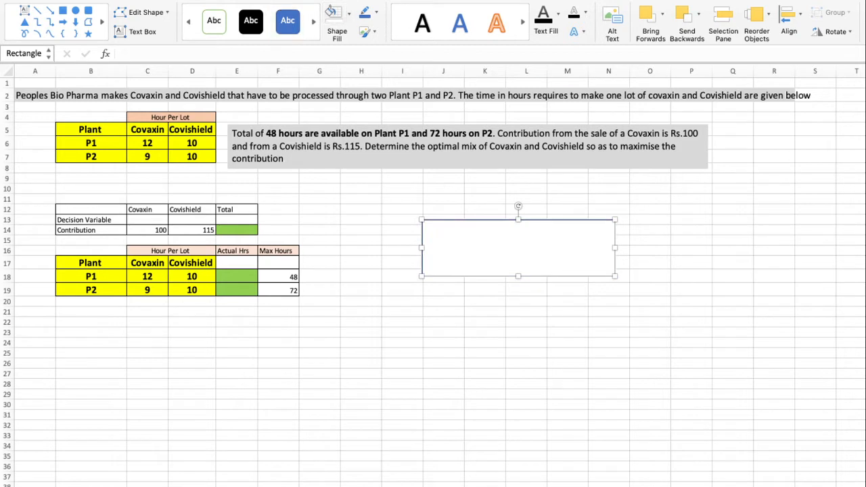
left_click(568, 332)
double_click(518, 247)
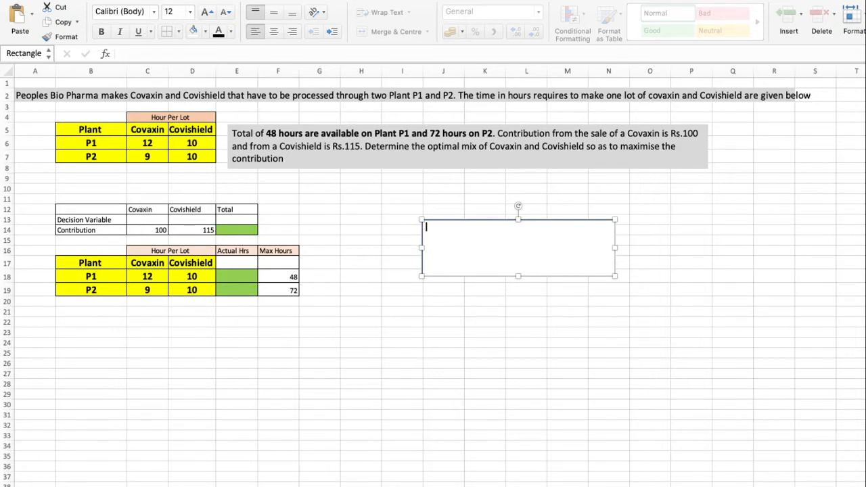
Step: Enter the objective function Z = 100x1 + 115x2 as the first line of text in the rectangle
type("2")
type("=")
type("1")
type("00")
type("x")
type("1")
type(" +")
type(" 115")
type("x2")
key("Return")
Step: Review the contribution values for Covaxin and Covishield in the problem statement against the decision variable table
double_click(689, 134)
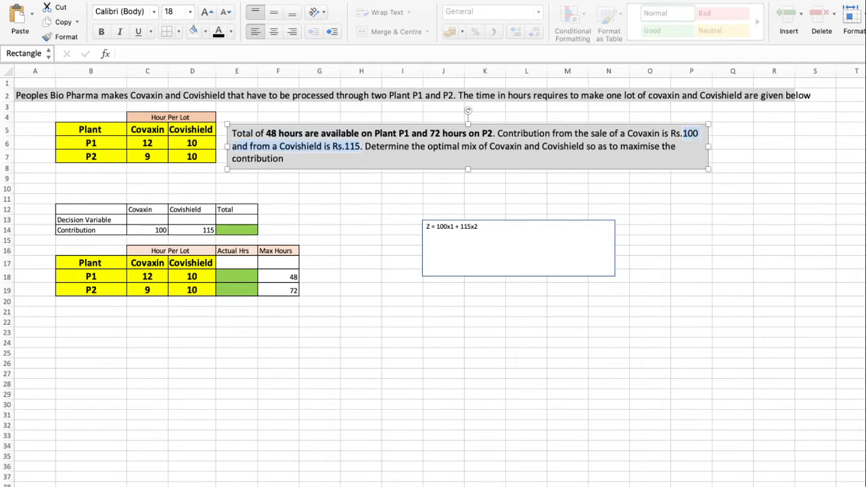
left_click(451, 146)
double_click(680, 134)
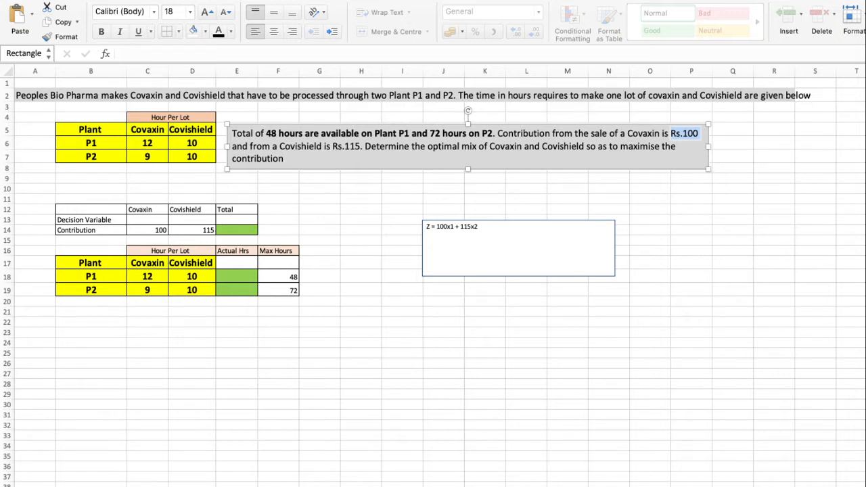
left_click(286, 159)
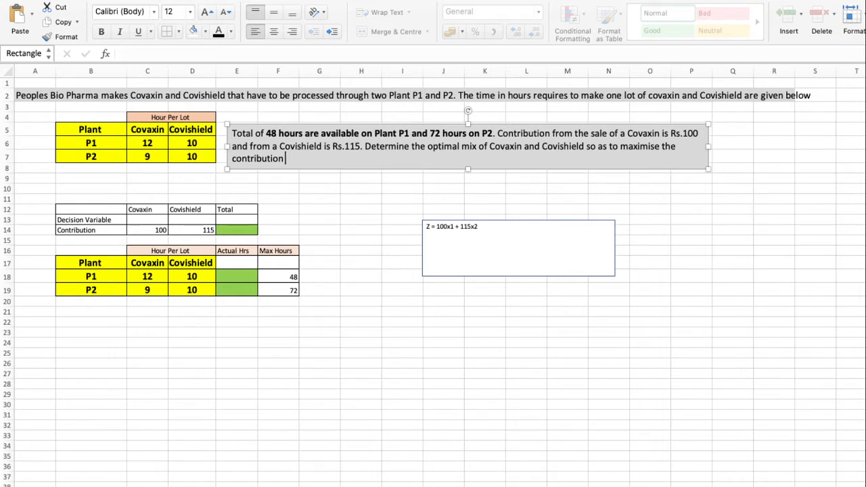
left_click(192, 220)
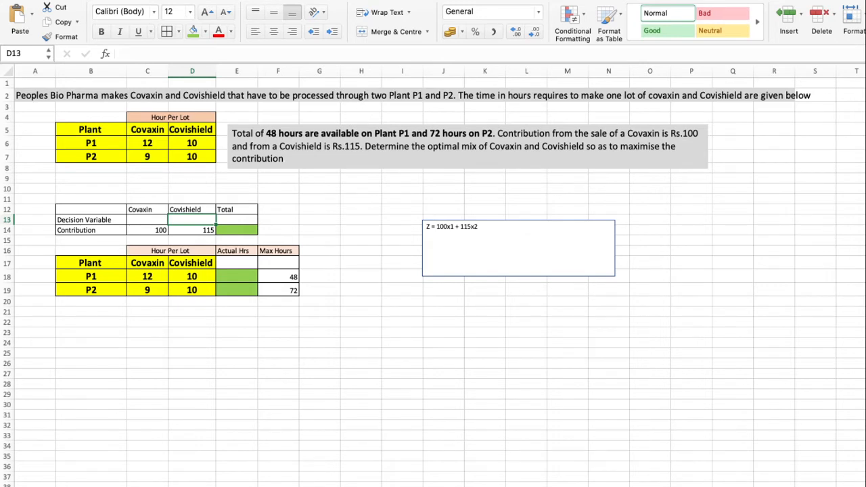
Step: Make the objective function in the rectangle bold and set its font size to 18
left_click(488, 233)
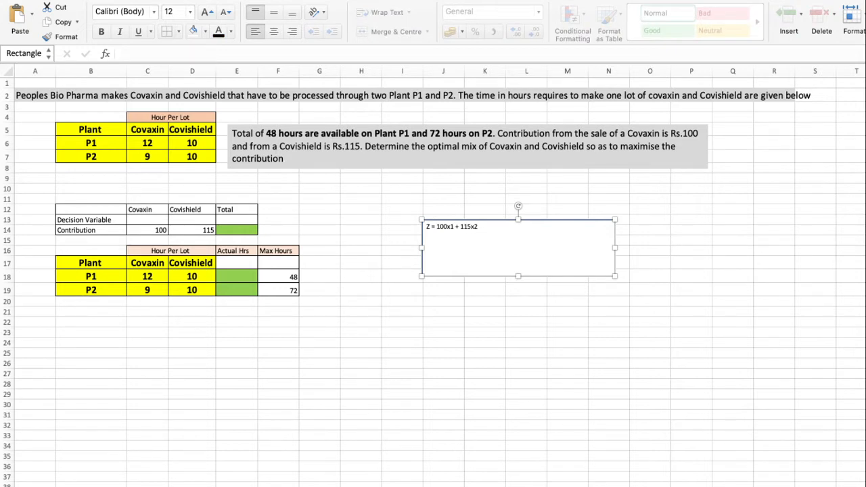
key("Return")
key("BackSpace")
key("super+a")
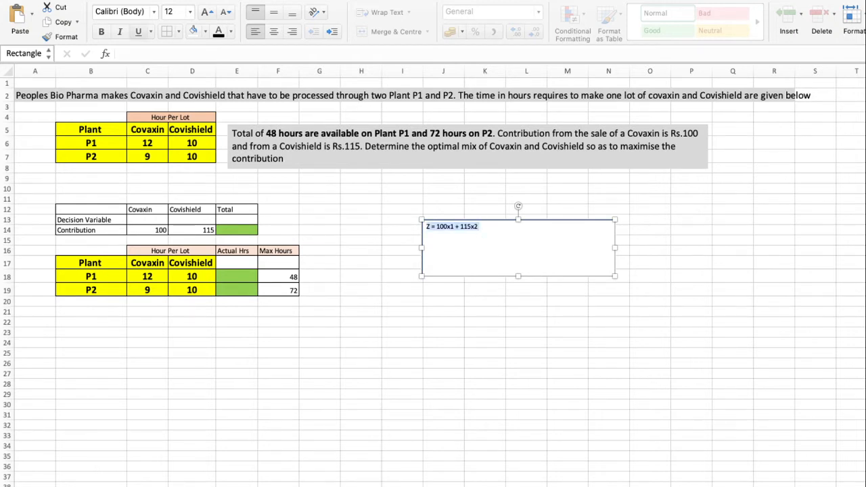
key("super+b")
key("super+shift+period")
key("super+shift+period")
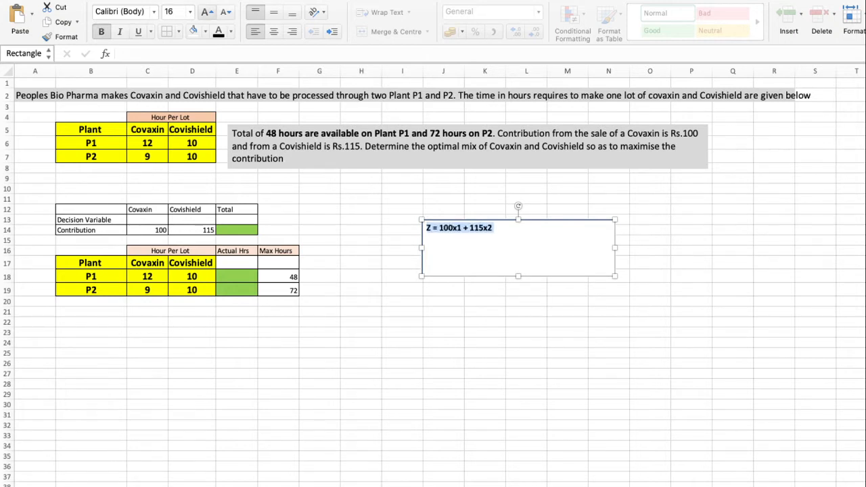
key("super+shift+period")
left_click(426, 239)
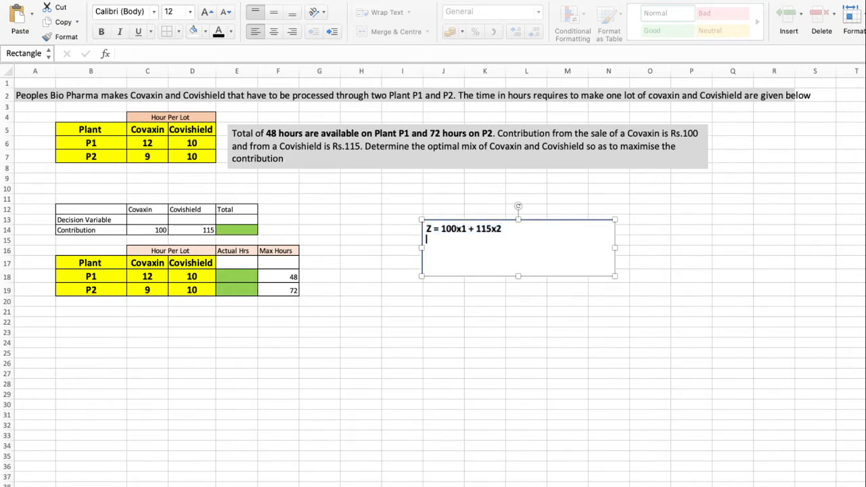
Step: Add the Plant P1 hours constraint 12x1+10x2 ≤ 48 below the objective function, using the P1 row's values
left_click(466, 229)
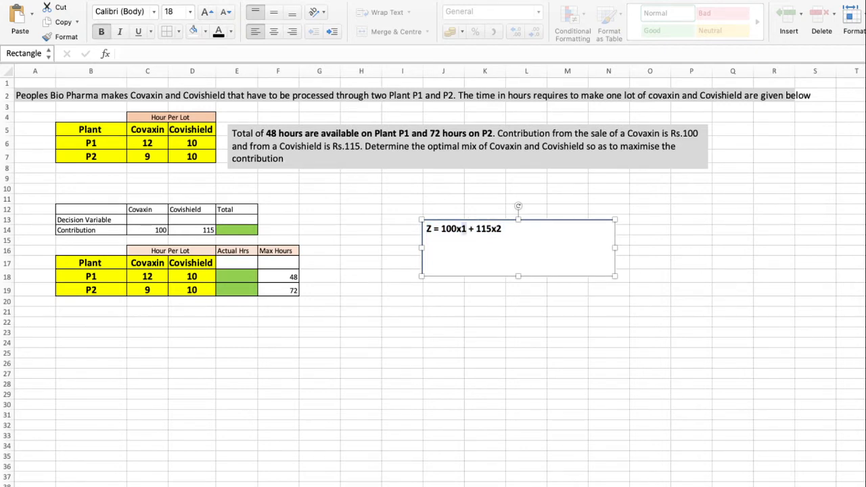
left_click(501, 228)
left_click(426, 241)
type("12x1+10x2")
left_click(147, 277)
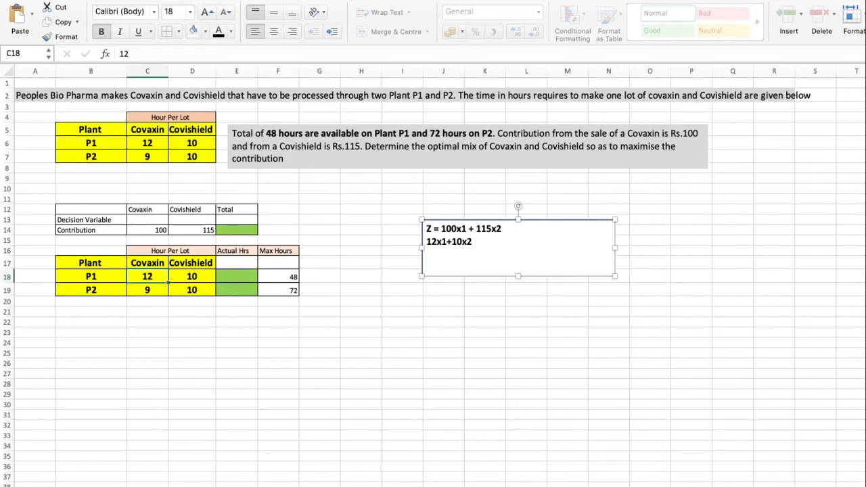
left_click(192, 277)
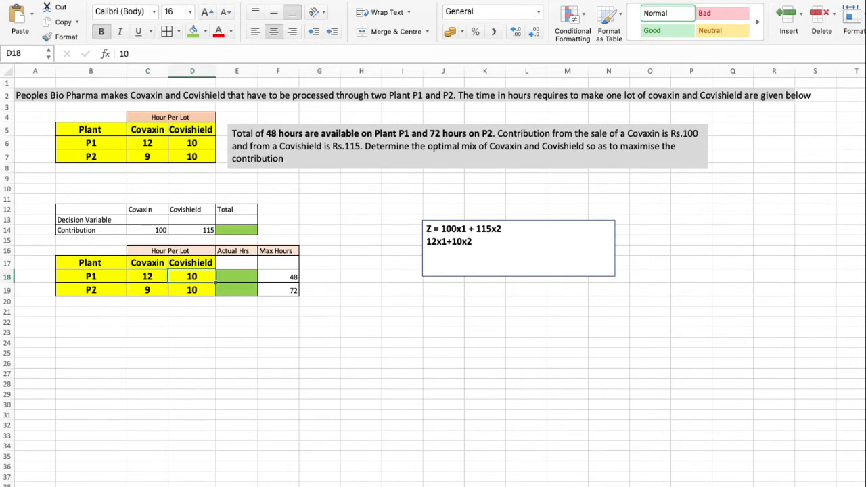
left_click(278, 277)
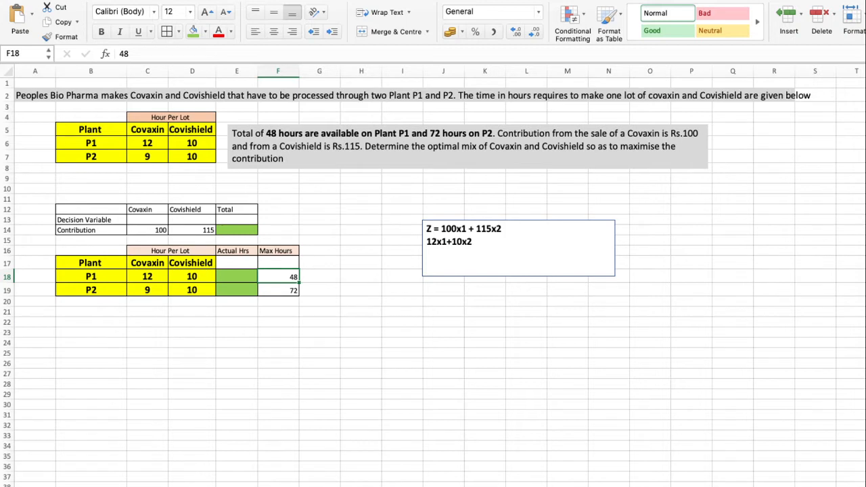
left_click(474, 241)
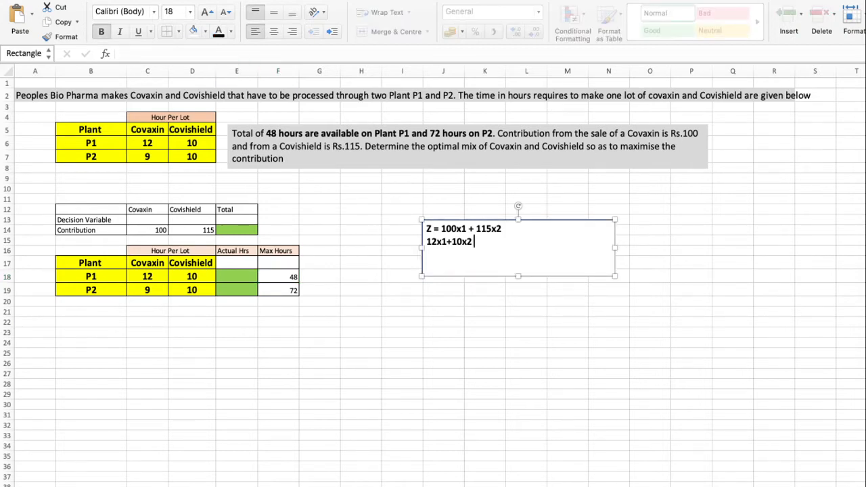
left_click(58, 0)
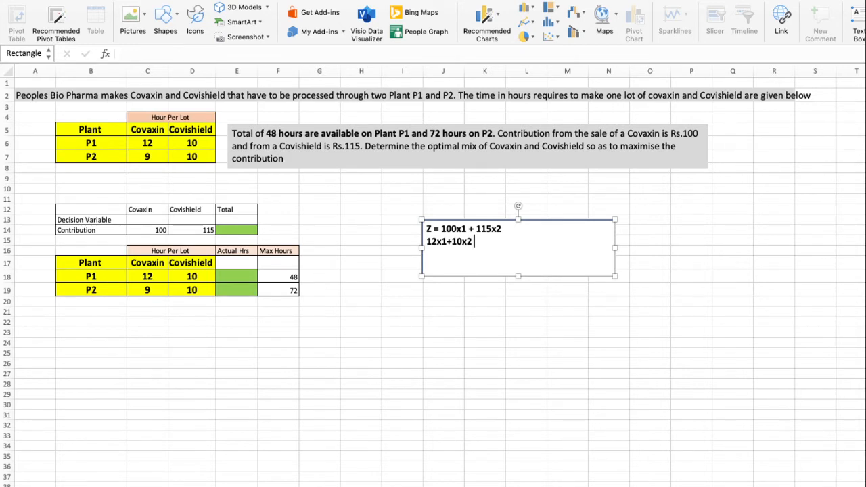
type("≤")
type("48")
Step: Add the Plant P2 hours constraint 9x1 + 10x2 ≤ 72 on a new line in the rectangle
key("Return")
type("9x1 + 10x2")
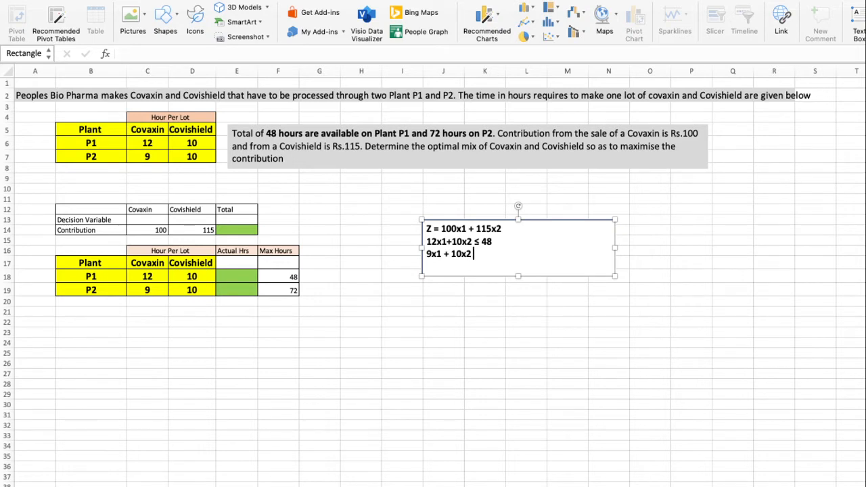
type(" ≤ 72")
left_click(492, 254)
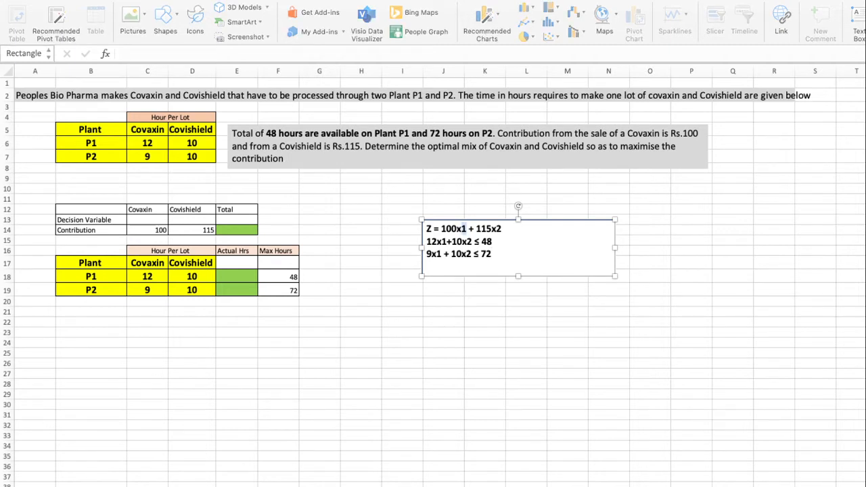
Step: Format the variable indices 1 and 2 as subscripts in the objective function and the Plant P1 constraint
key("super+equal")
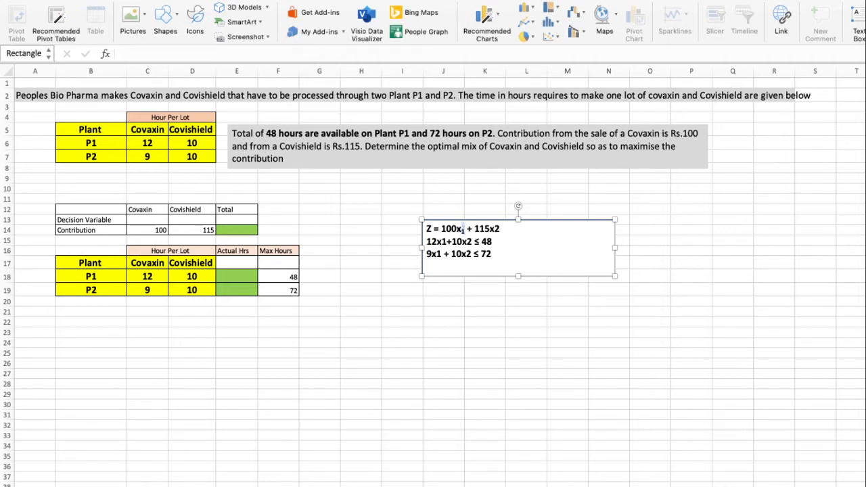
key("Escape")
left_click(496, 229)
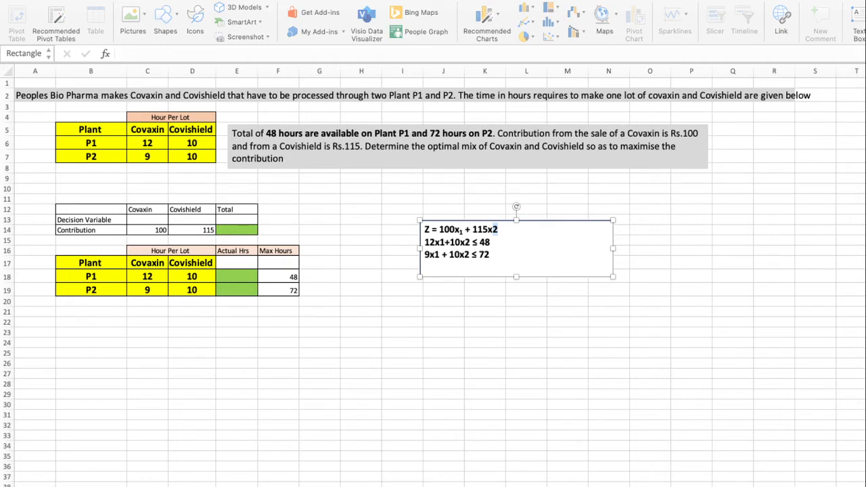
key("super+equal")
key("super+equal")
key("super+equal")
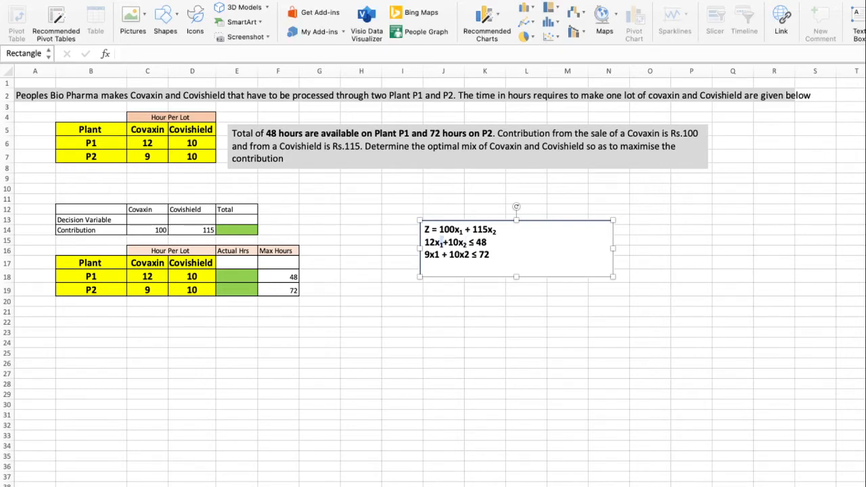
Step: Format the variable indices 1 and 2 as subscripts in the Plant P2 constraint
left_click_drag(464, 254, 469, 255)
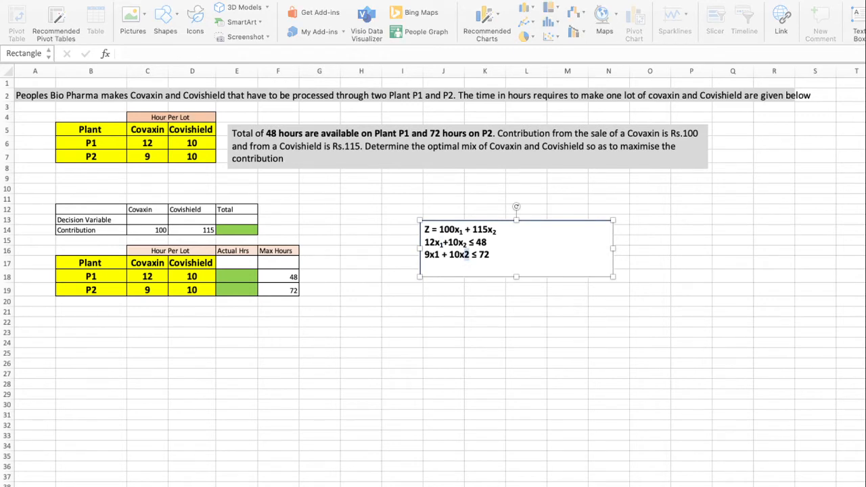
key("super+equal")
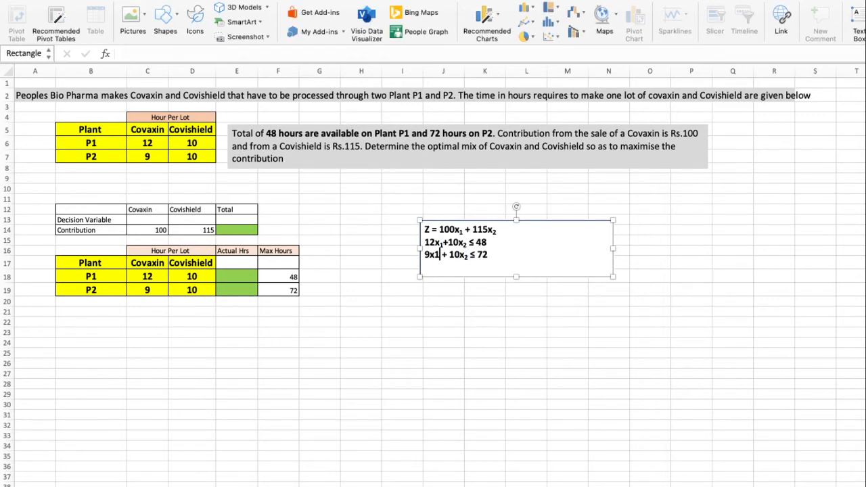
left_click_drag(440, 255, 434, 255)
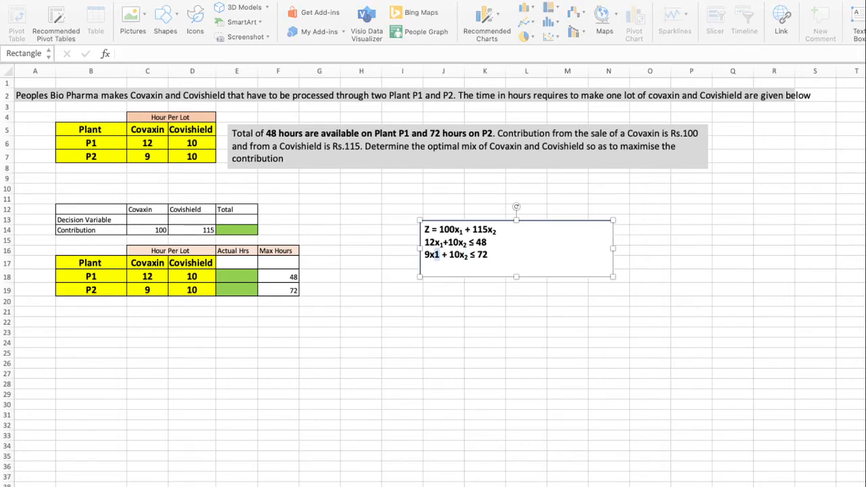
key("super+equal")
left_click(691, 302)
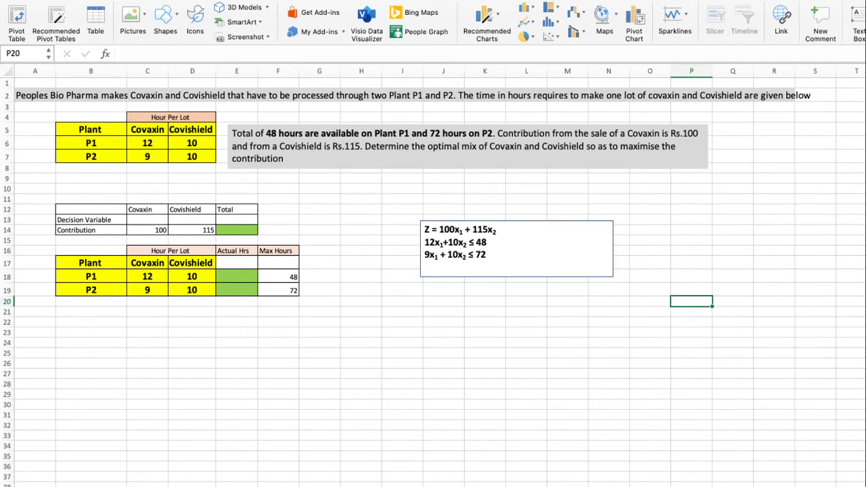
Step: Add the non-negativity conditions x1 ≥ 0 and x2 ≥ 0 on a new line below the Plant P2 constraint
left_click(488, 255)
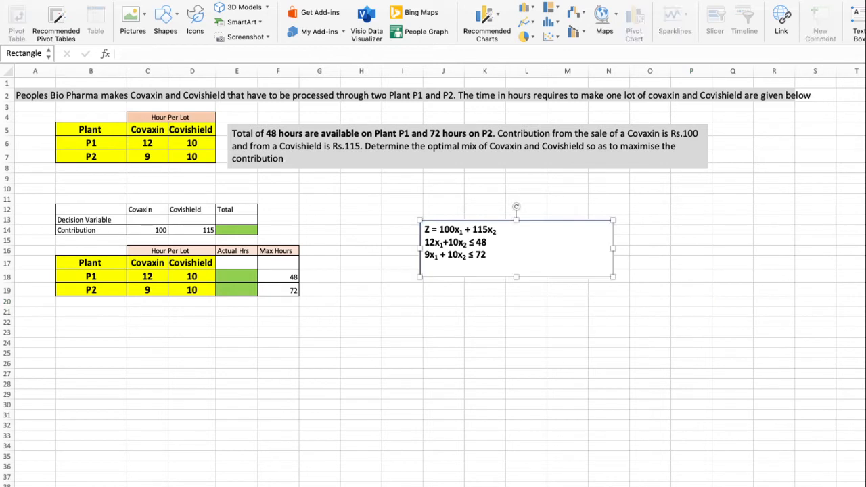
key("Return")
type("x1")
type("≥ 0")
left_click(434, 267)
left_click(451, 267)
type("x2")
type("≥")
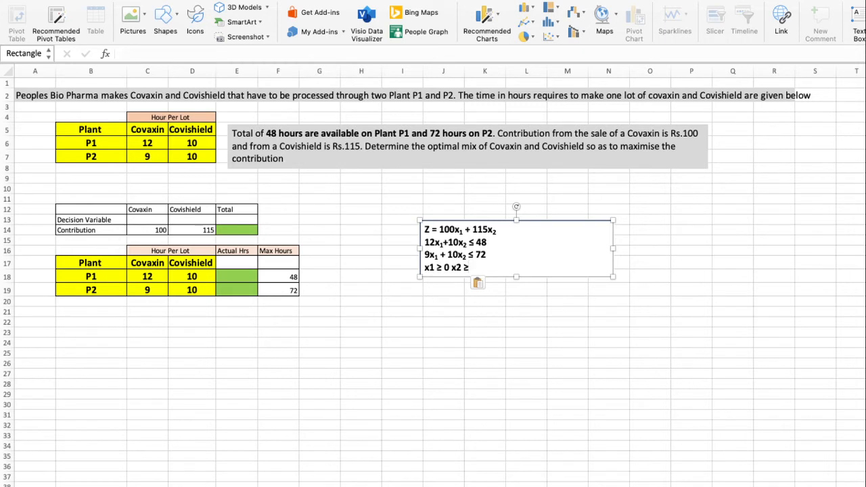
type("0")
Step: Format the indices of both variables in the non-negativity line as subscripts and leave the text box
left_click_drag(429, 268, 434, 268)
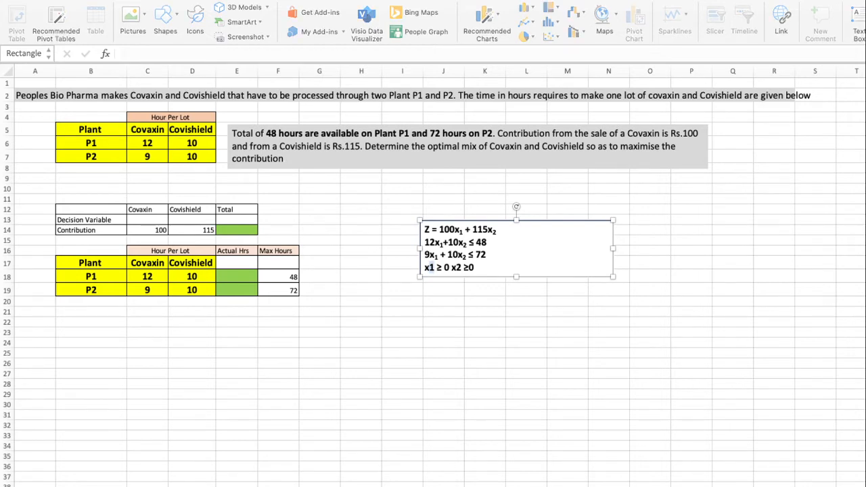
key("super+equal")
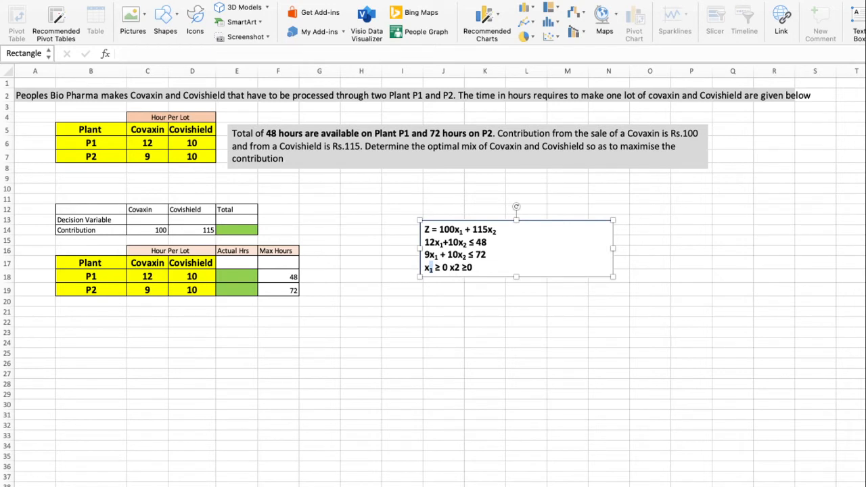
left_click(456, 267)
key("super+equal")
left_click(732, 311)
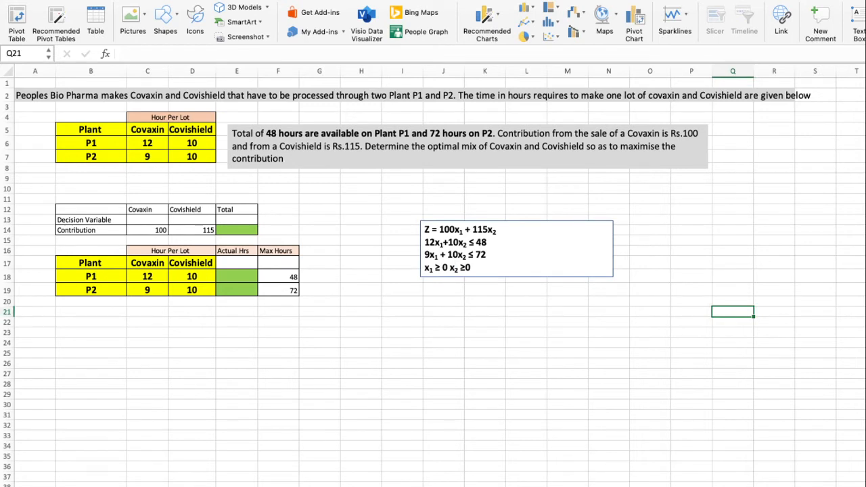
left_click(526, 322)
left_click(691, 251)
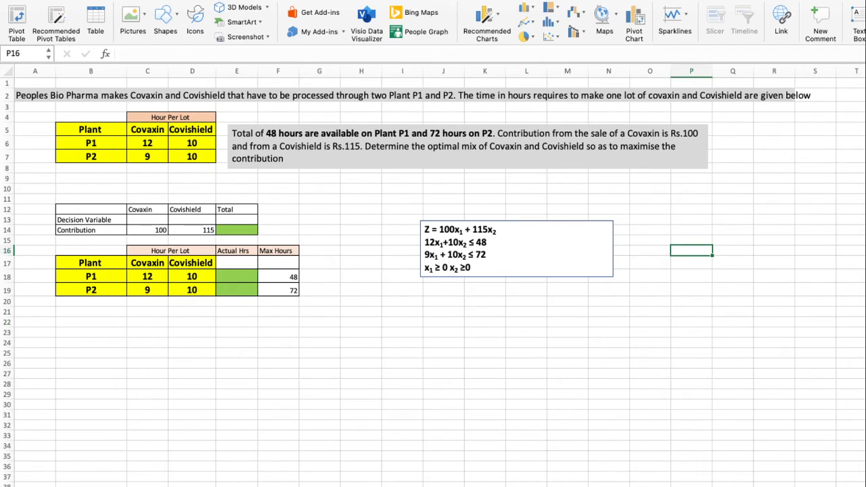
Step: Review the two plant-hour constraints and the non-negativity conditions in the text box
left_click_drag(468, 242, 424, 242)
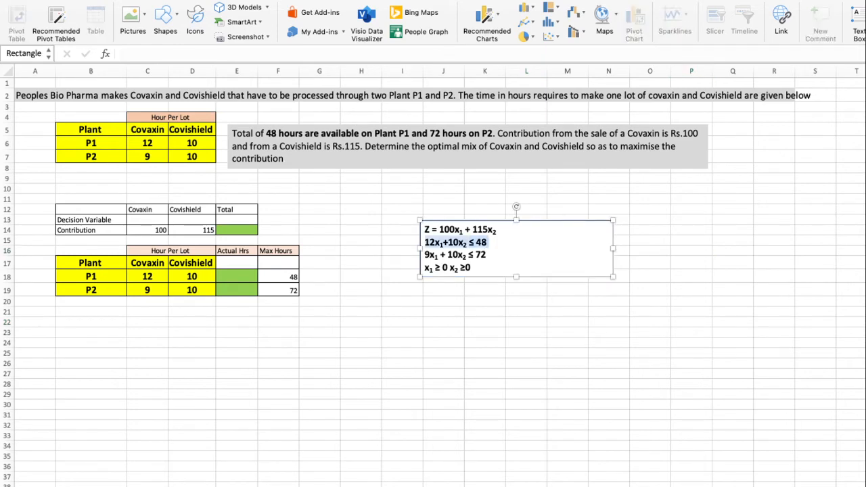
left_click_drag(486, 255, 425, 254)
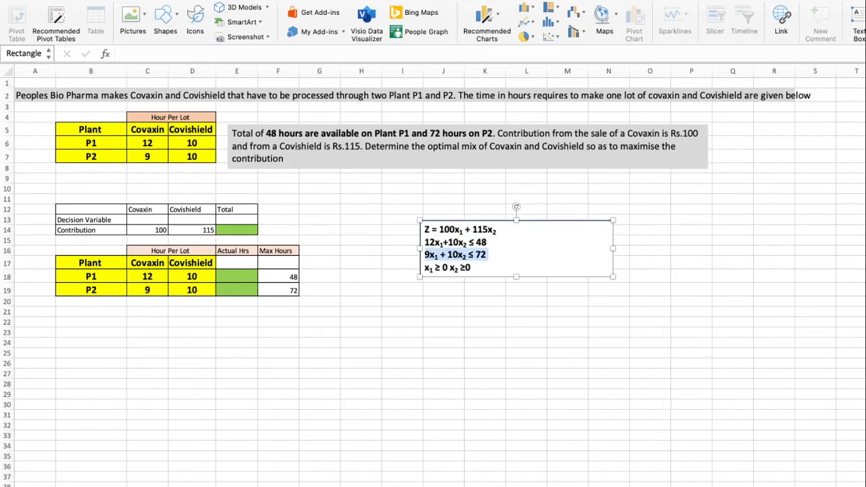
left_click(487, 254)
left_click_drag(487, 255, 425, 242)
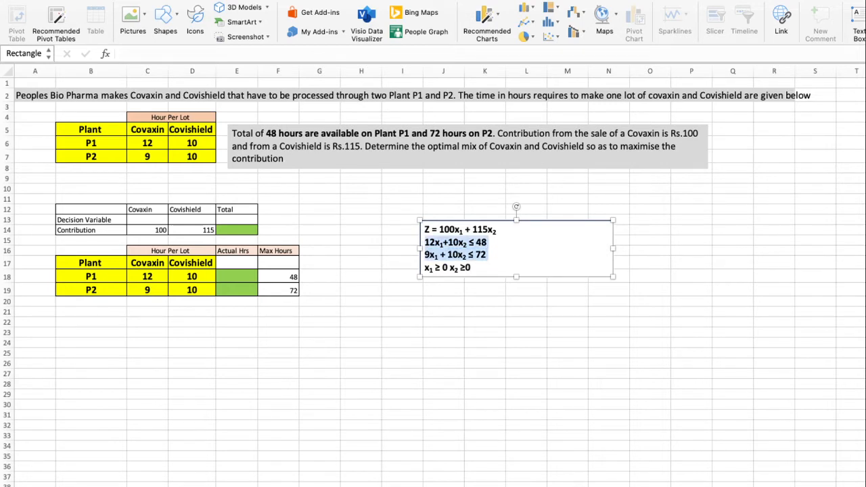
left_click(484, 311)
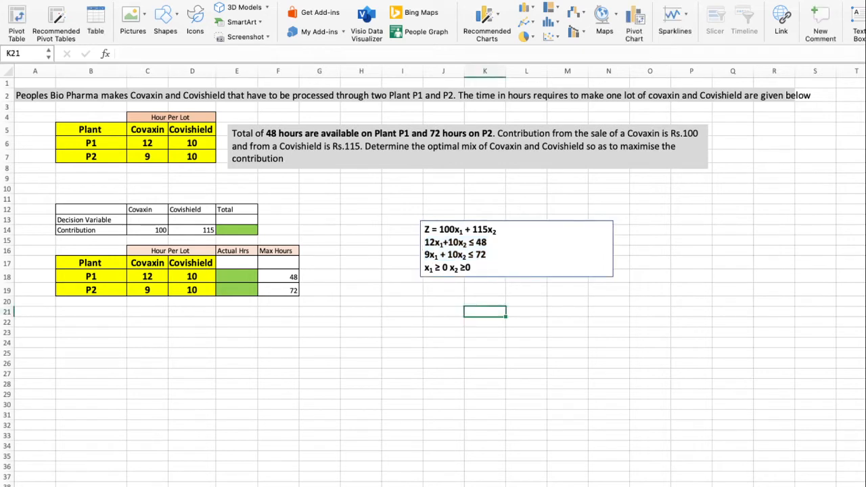
left_click_drag(472, 267, 424, 267)
left_click(567, 373)
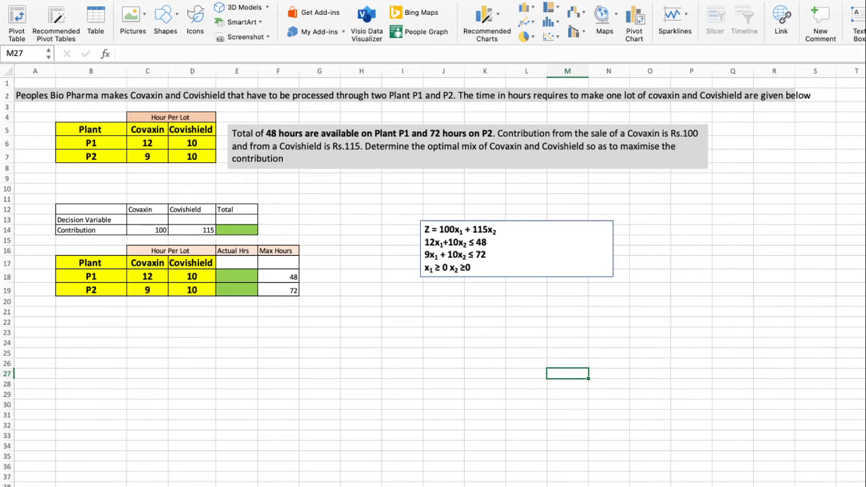
Step: Examine the Covaxin and Covishield decision variable cells and the total contribution cell they feed
left_click(237, 230)
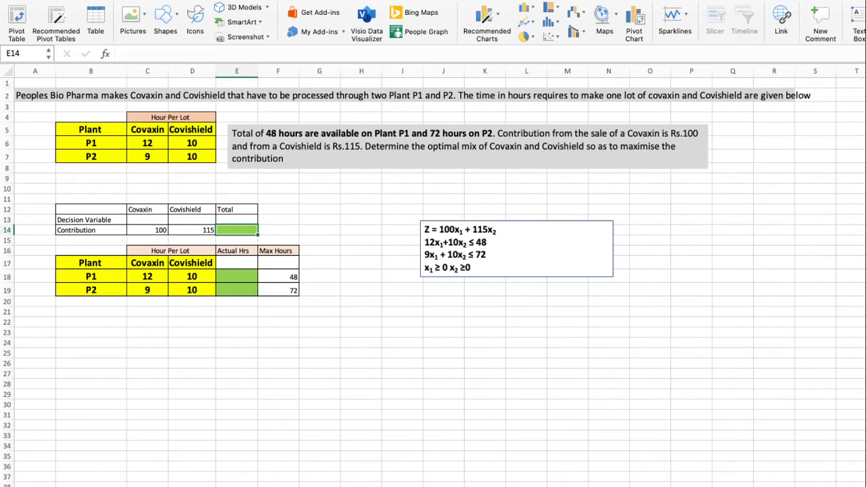
left_click(147, 219)
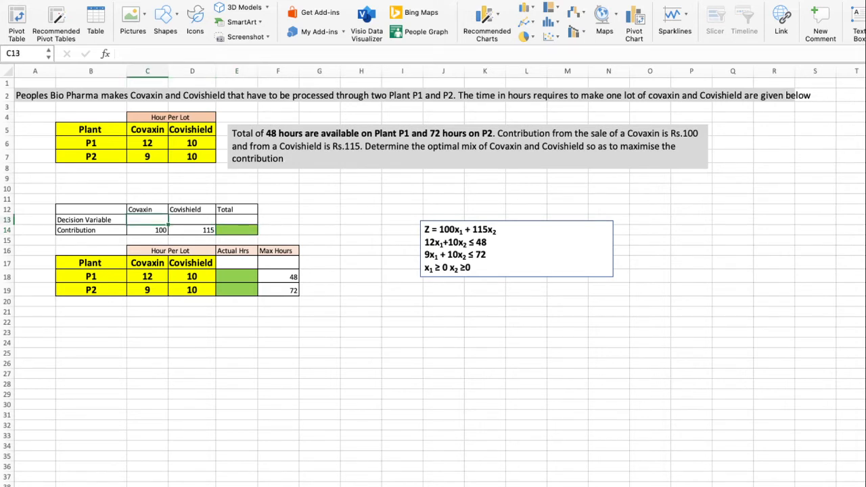
key("shift+Right")
left_click(237, 230)
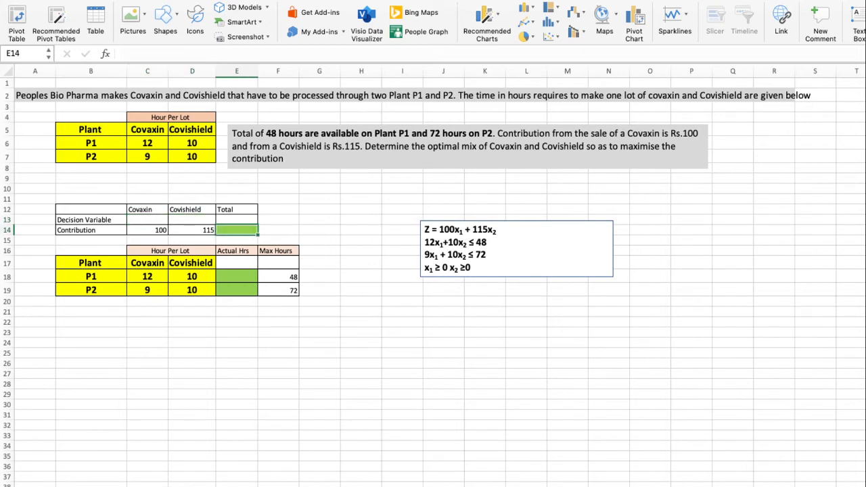
left_click(147, 220)
left_click(192, 220)
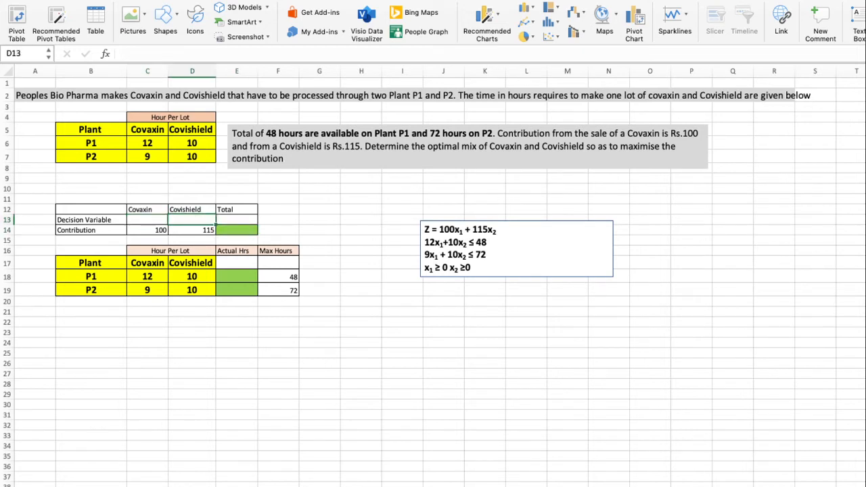
left_click(148, 220)
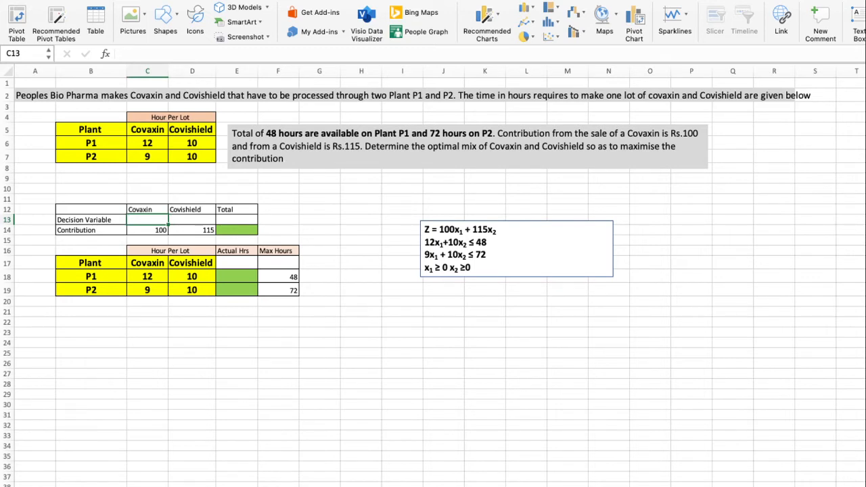
left_click(237, 230)
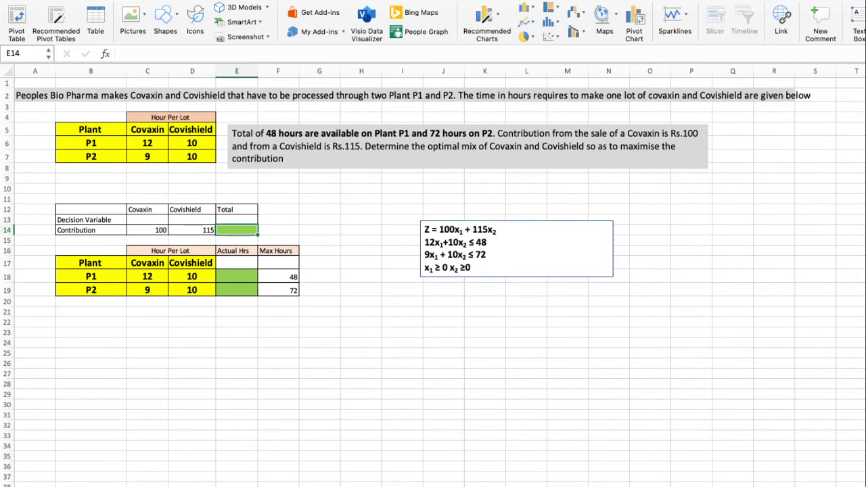
Step: Change the Total heading in E12 to "Total (z)" to match the objective function's symbol
left_click_drag(424, 230, 430, 230)
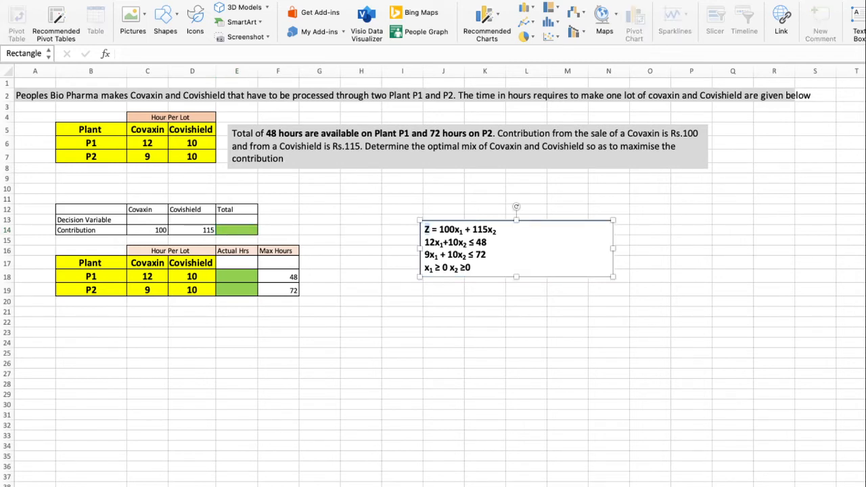
double_click(236, 210)
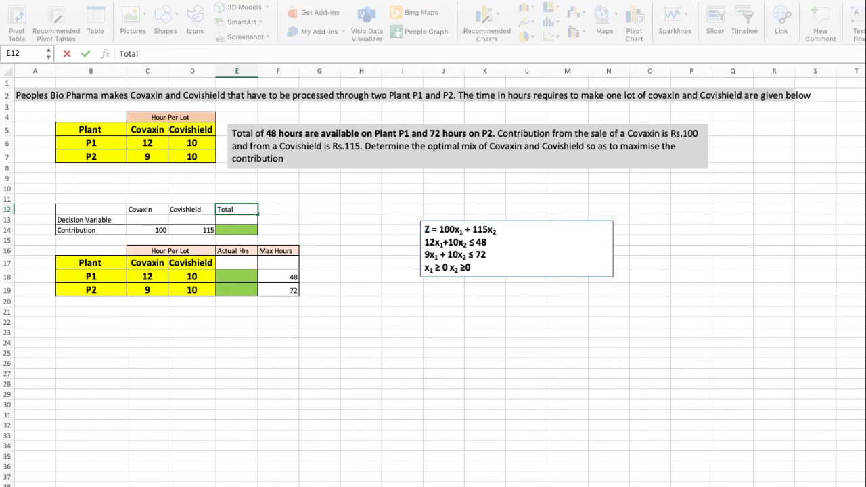
type("z)")
left_click(234, 210)
type("(")
left_click(319, 210)
left_click(237, 220)
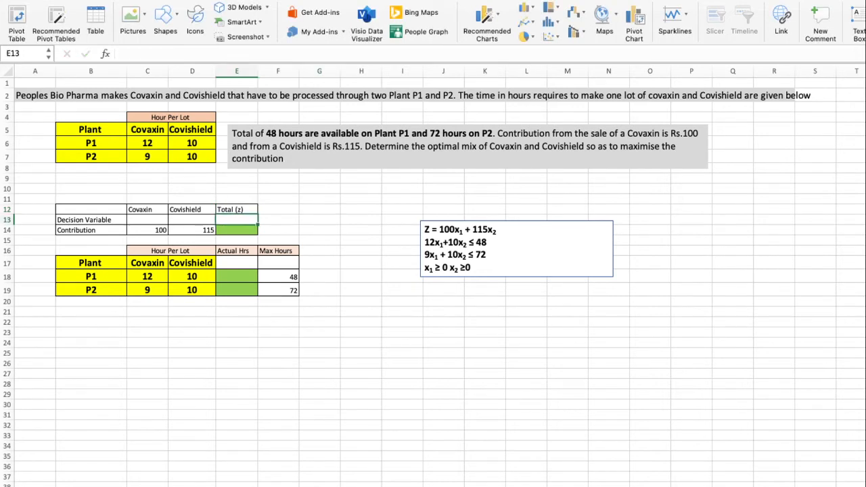
Step: Enter the total contribution formula =C14*C13+D14*D13 in E14
left_click(237, 230)
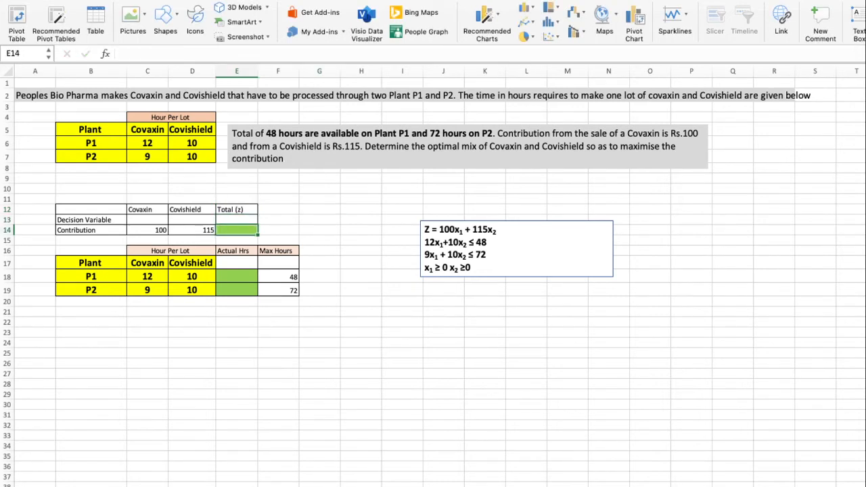
type("=")
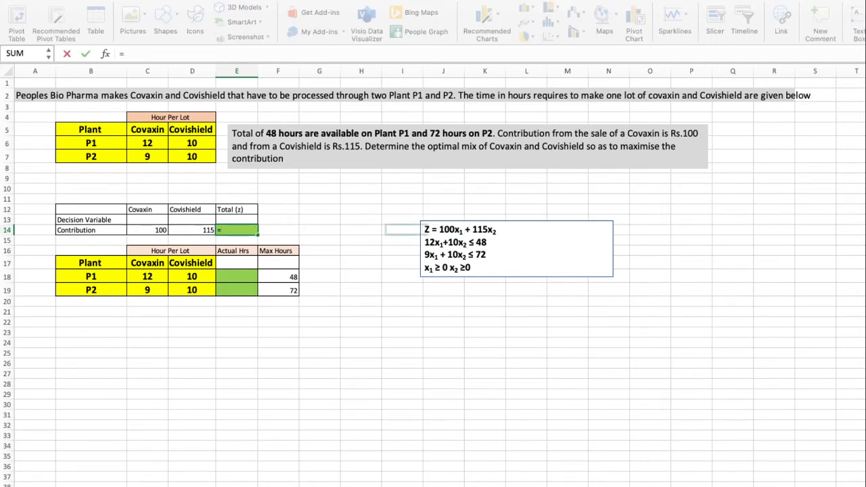
left_click(147, 230)
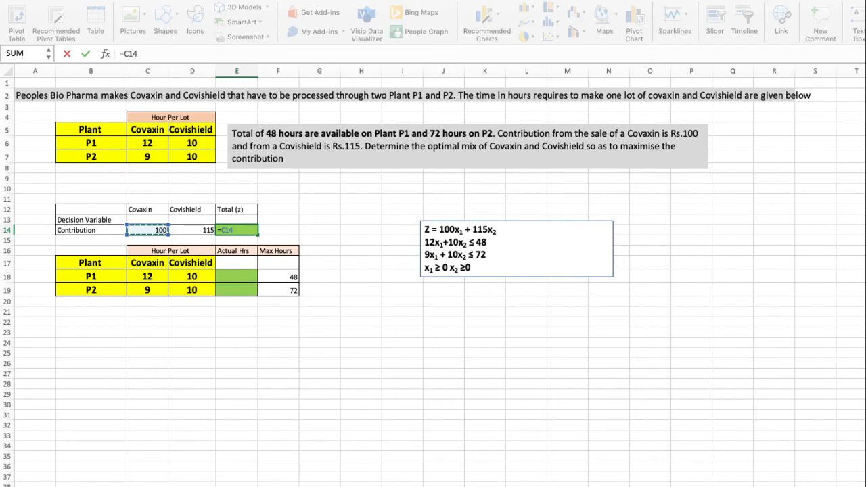
type("*")
left_click(147, 220)
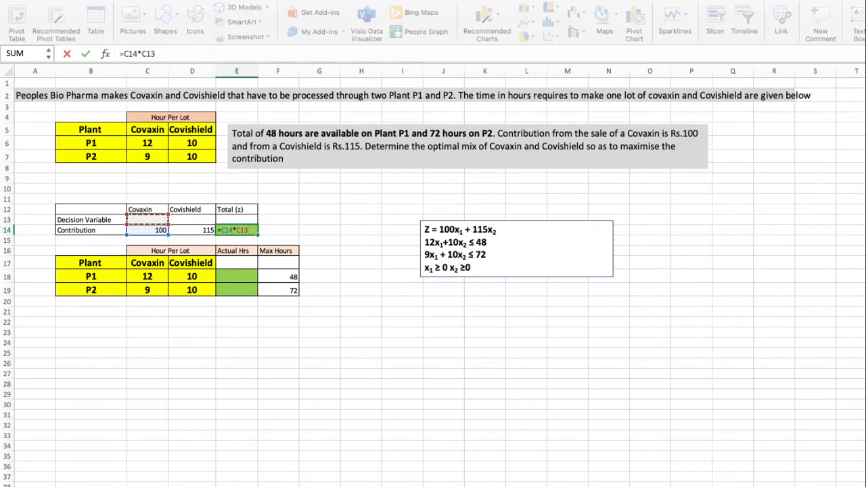
type("+")
left_click(192, 230)
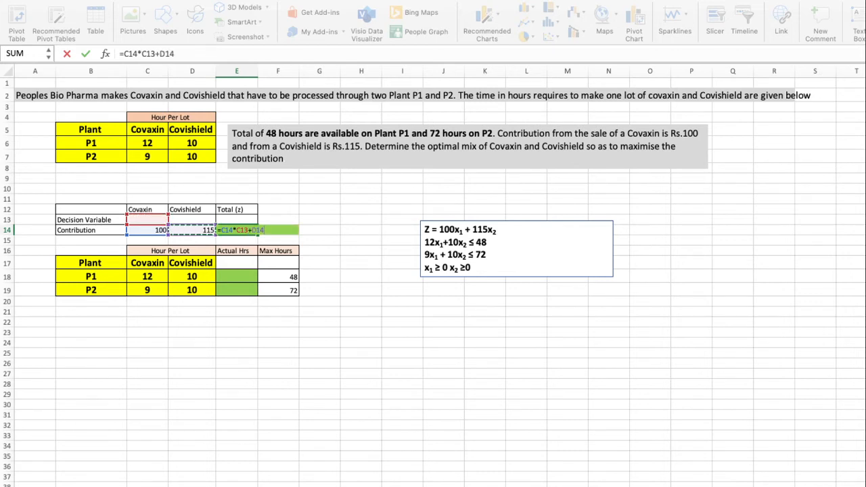
type("*")
left_click(192, 220)
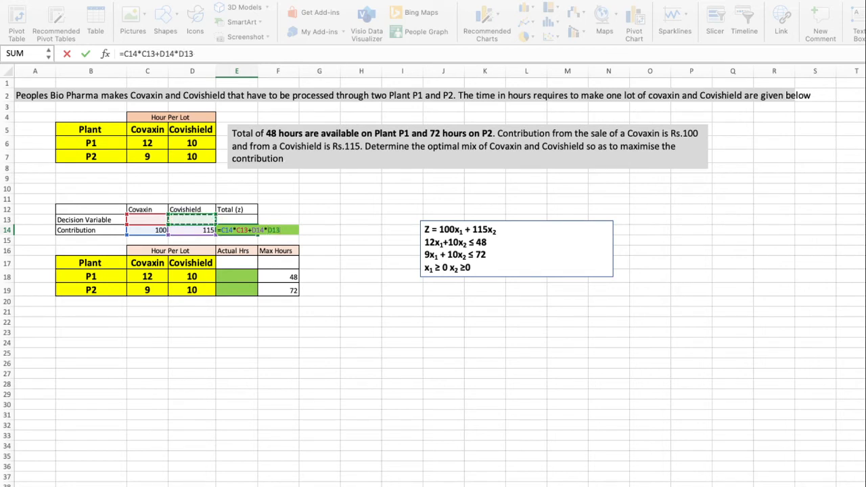
key("Return")
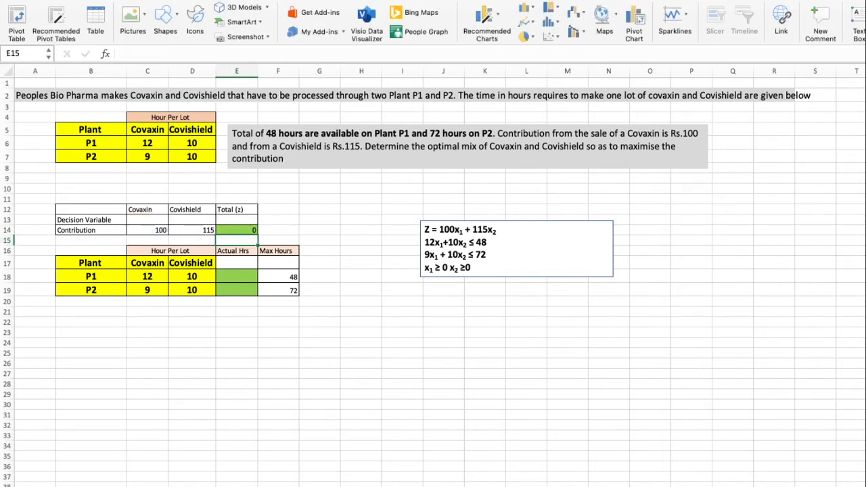
Step: Review the total contribution formula, the Plant P1 actual-hours cell and the maximum hours of both plants
left_click(237, 230)
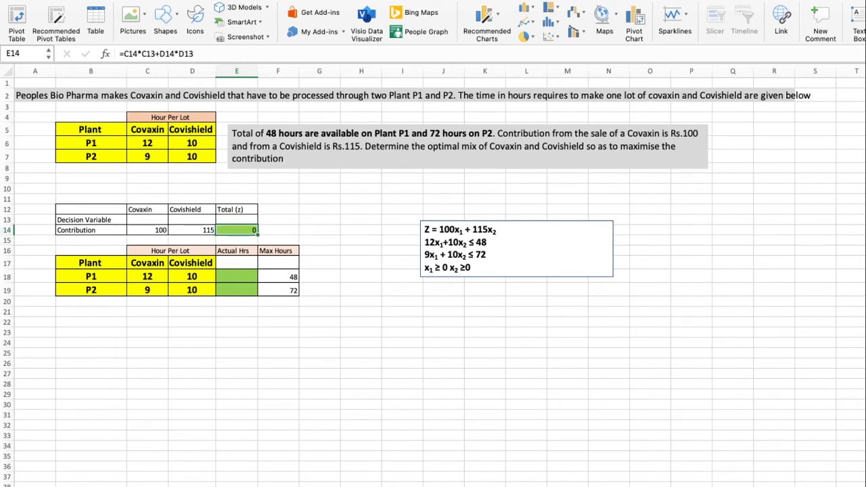
left_click(236, 276)
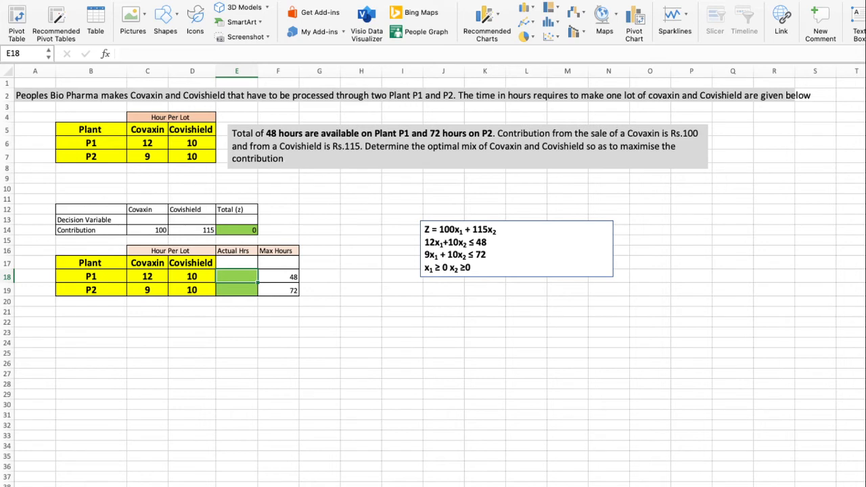
left_click(237, 230)
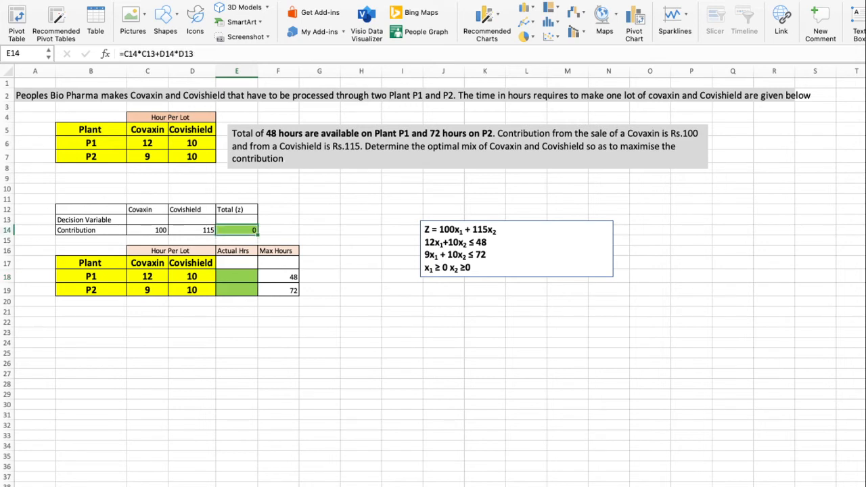
left_click(236, 277)
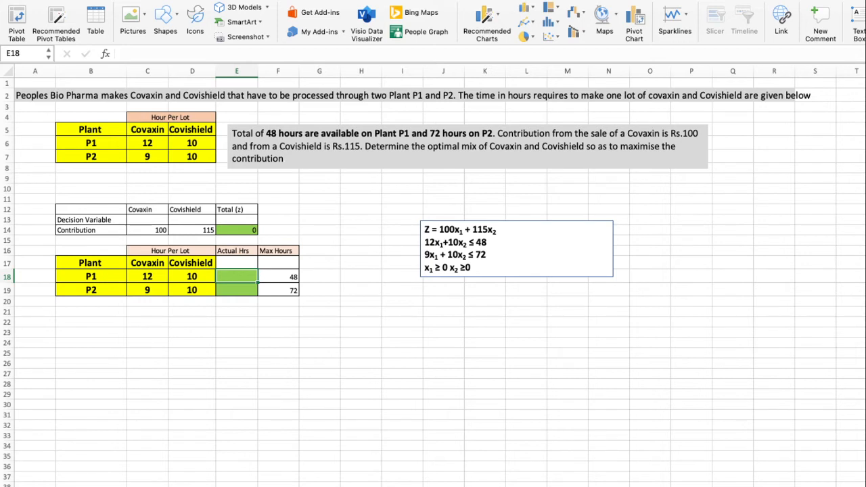
left_click(278, 277)
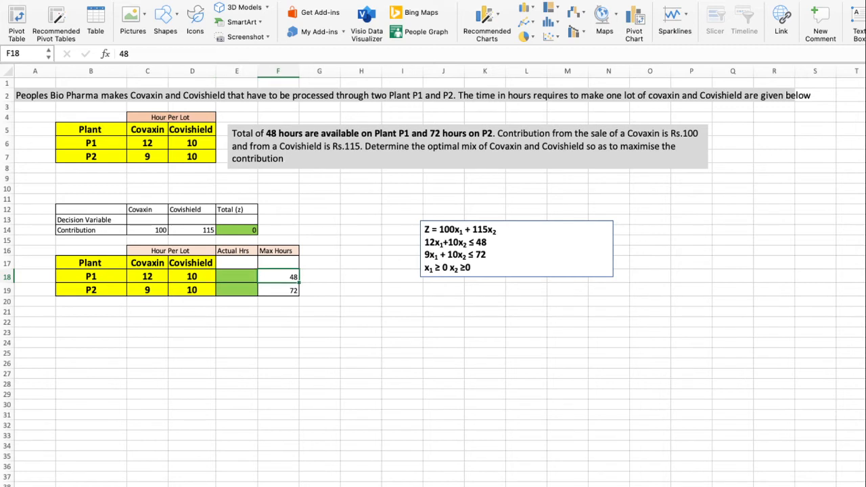
left_click(278, 290)
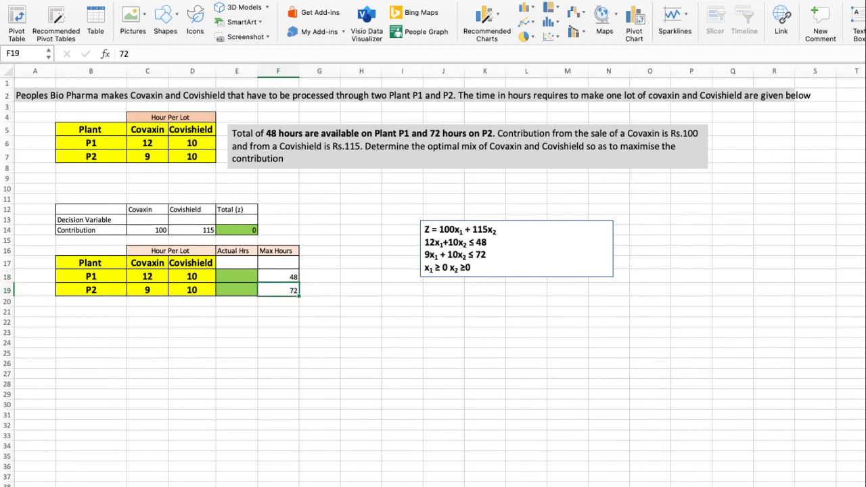
Step: Enter the Plant P1 actual hours formula =C18*C13+D18*D13 in E18
left_click(237, 276)
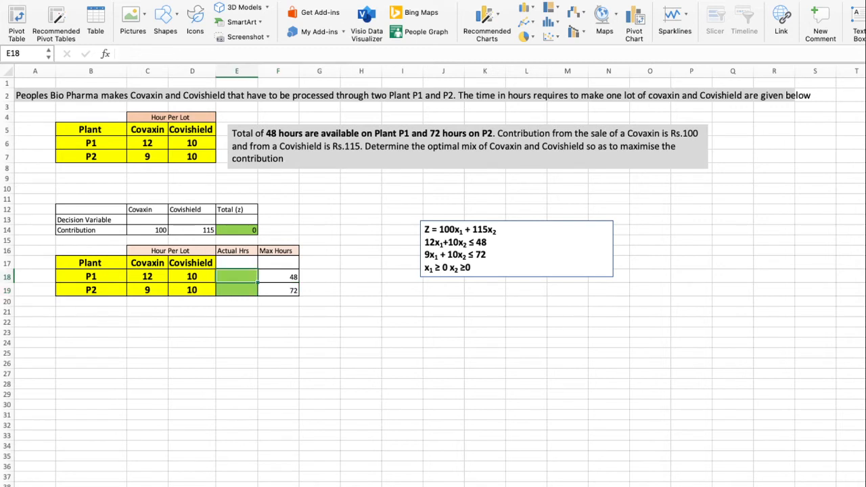
type("=")
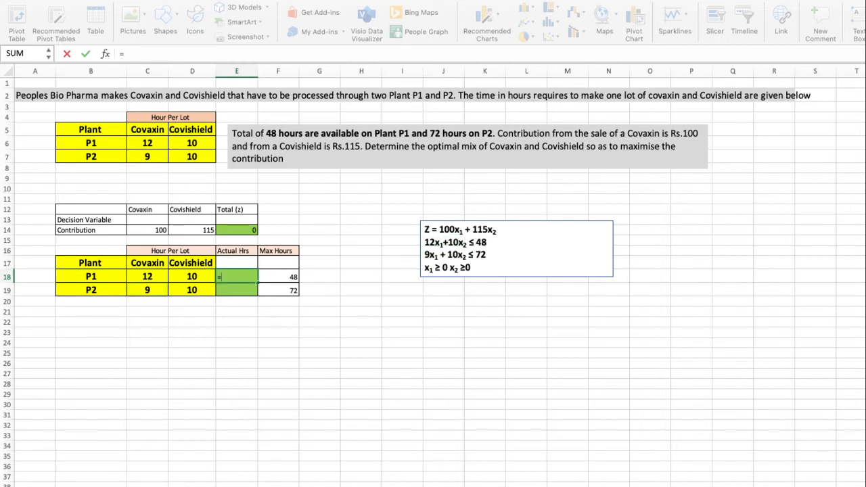
left_click(147, 276)
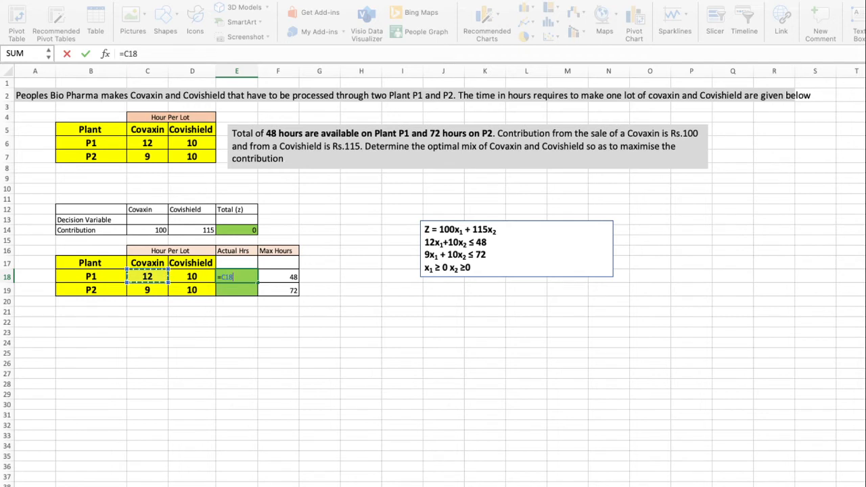
type("*")
left_click(147, 219)
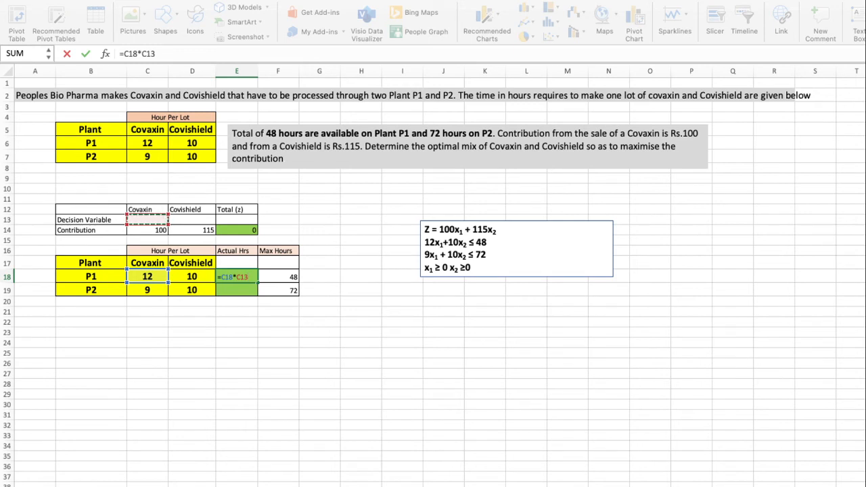
type("+")
left_click(192, 277)
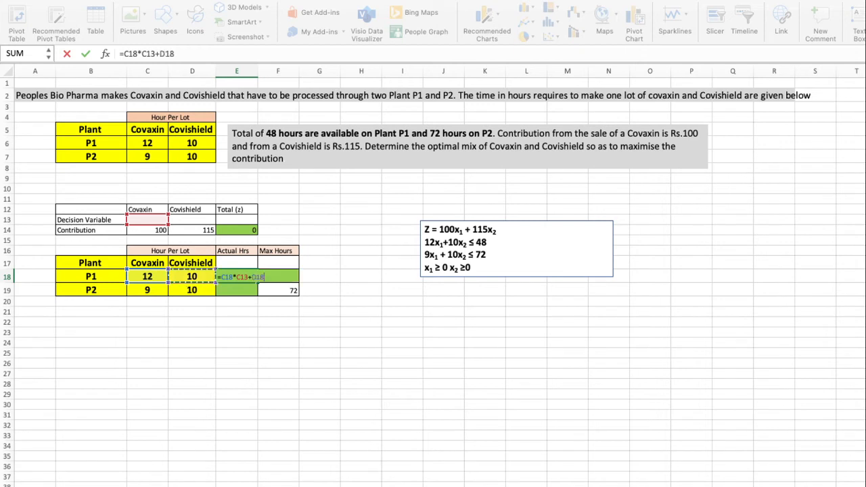
type("*")
left_click(192, 220)
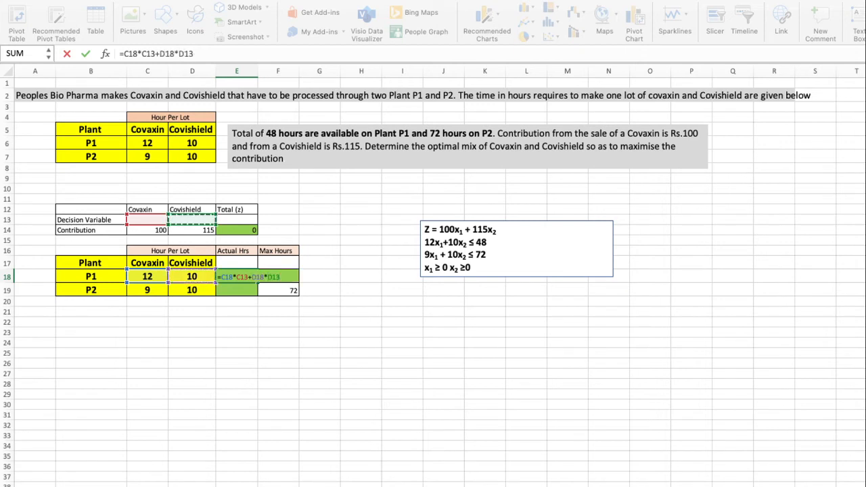
key("Return")
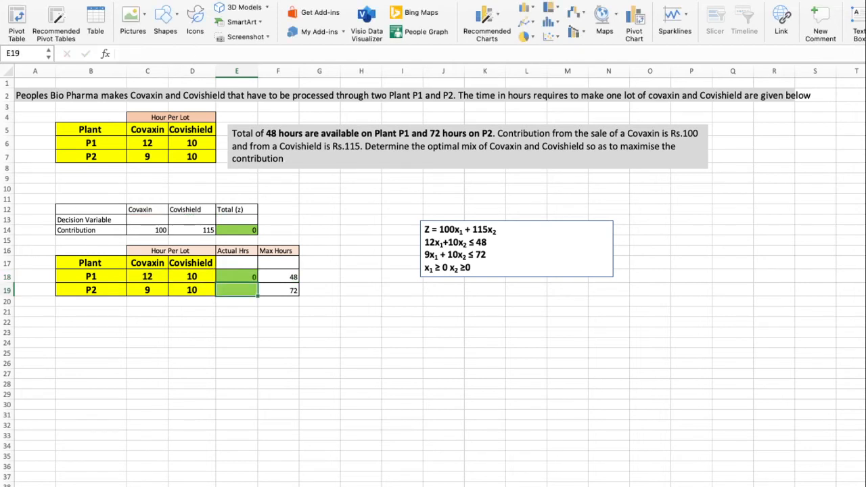
left_click(147, 199)
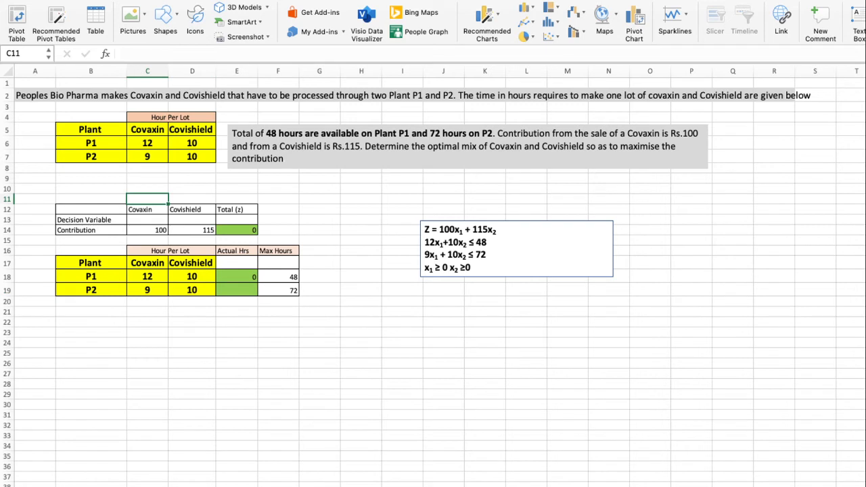
Step: Label the Covaxin and Covishield columns x1 in C11 and x2 in D11, and centre both labels
type("x1")
key("Tab")
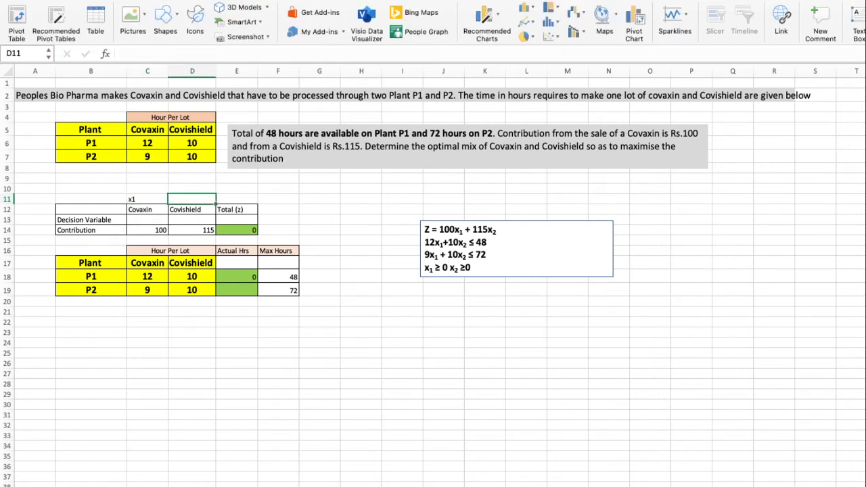
type("x2")
left_click(361, 301)
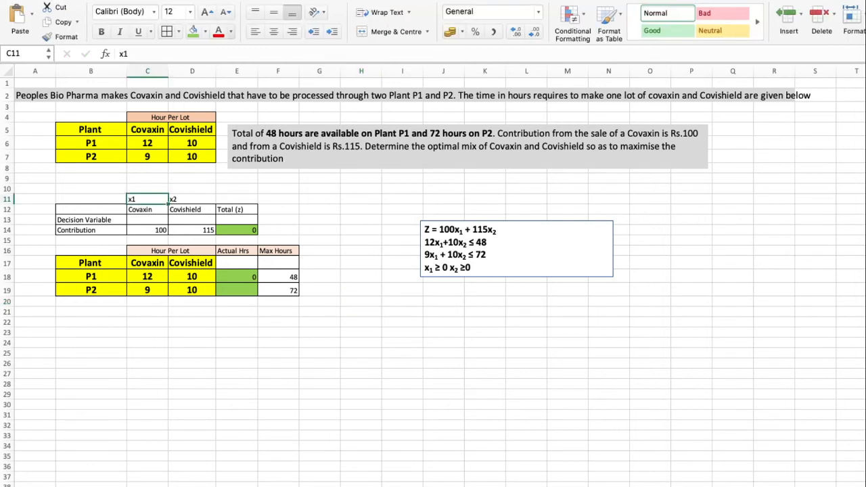
key("super+e")
left_click(192, 199)
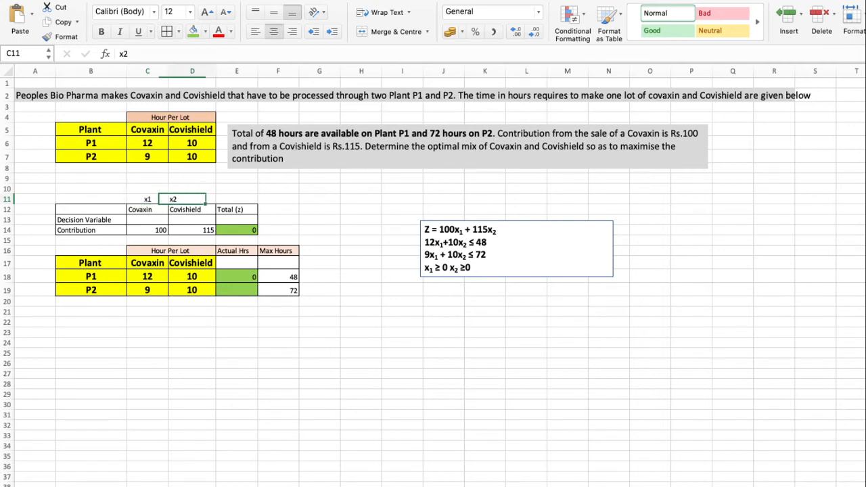
key("super+e")
left_click(360, 322)
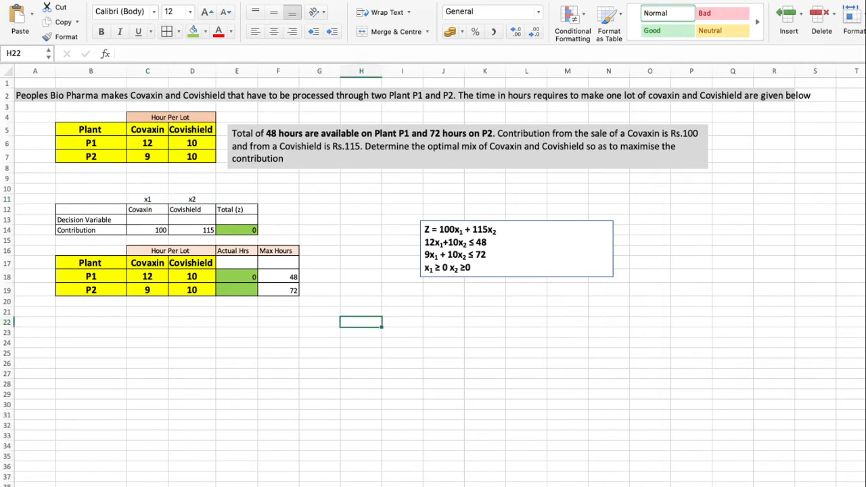
Step: Enter the Plant P2 actual hours formula =C19*C13+D19*D13 in E19
left_click(236, 289)
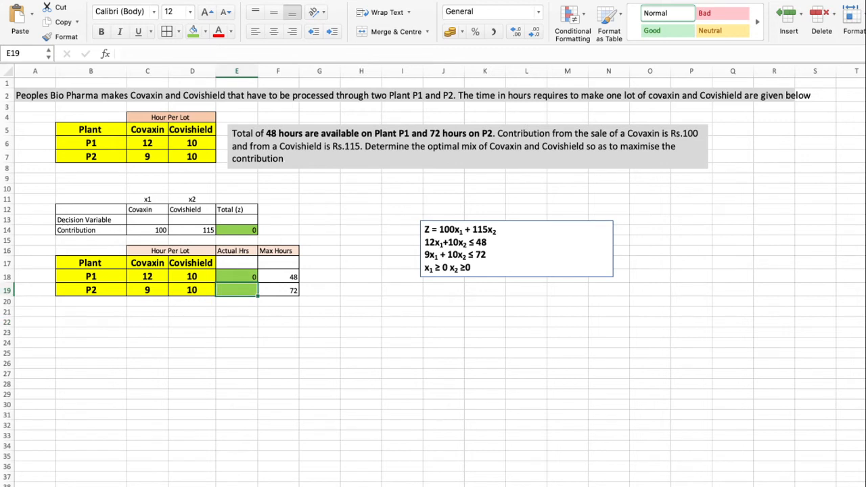
type("=")
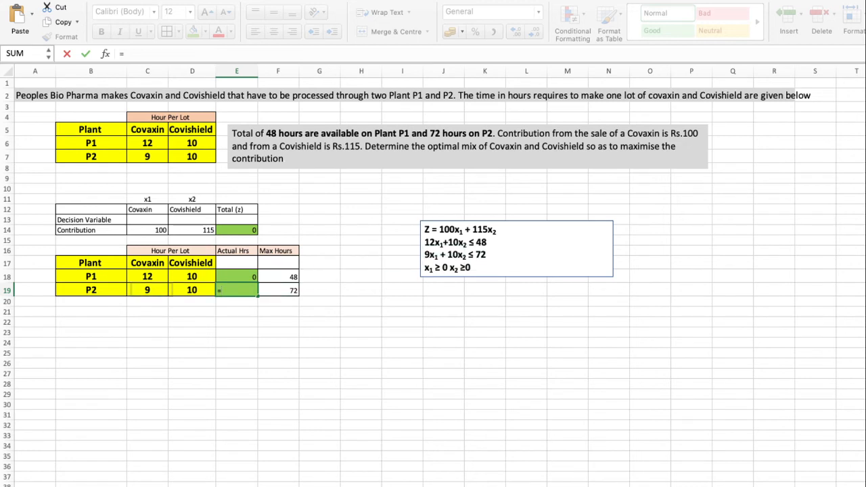
left_click(147, 289)
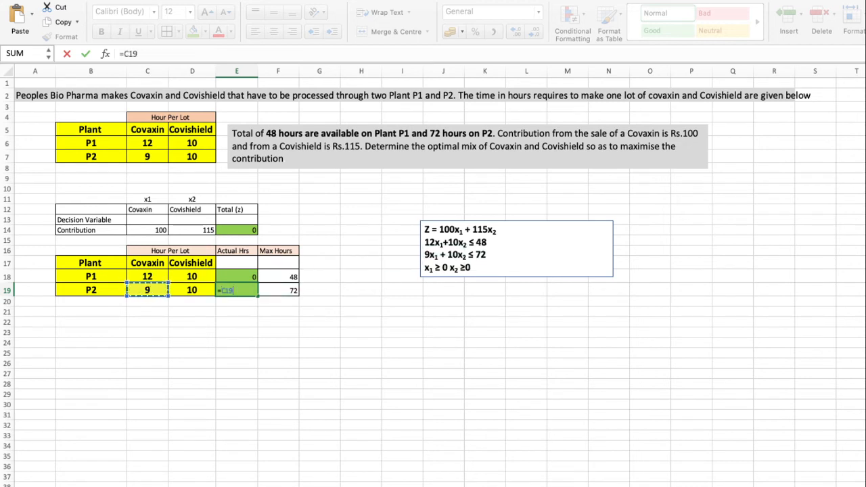
type("*")
left_click(147, 219)
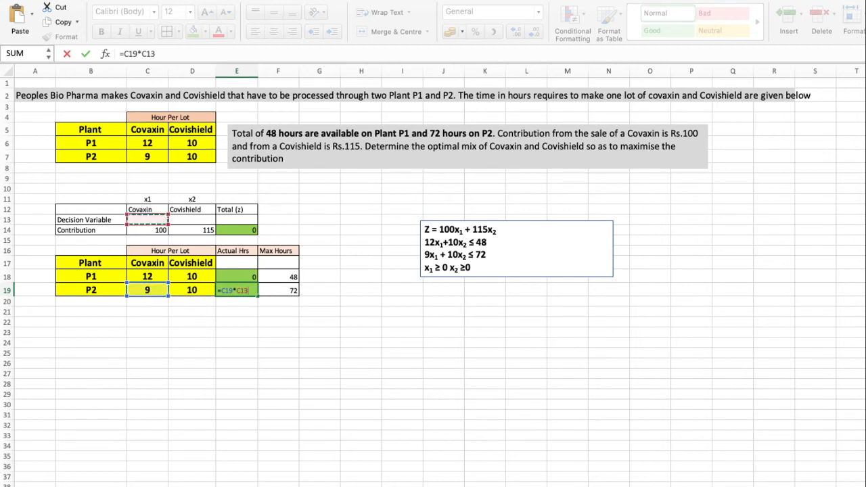
type("+")
left_click(192, 290)
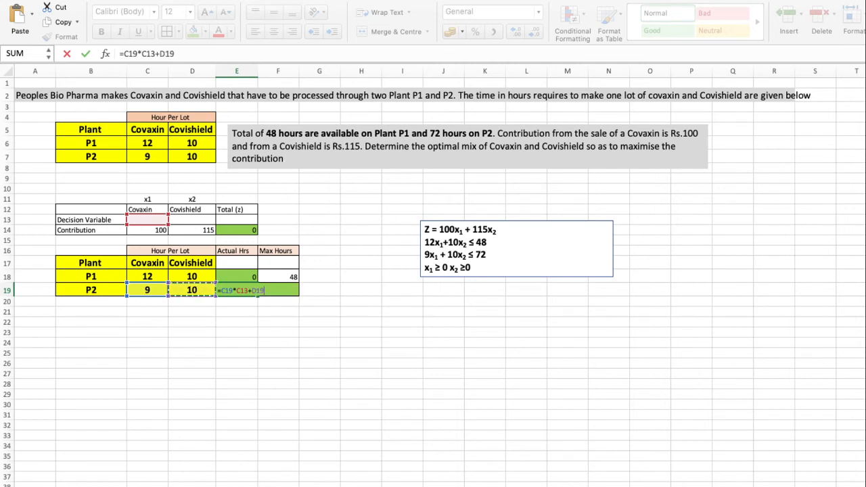
type("*")
left_click(192, 219)
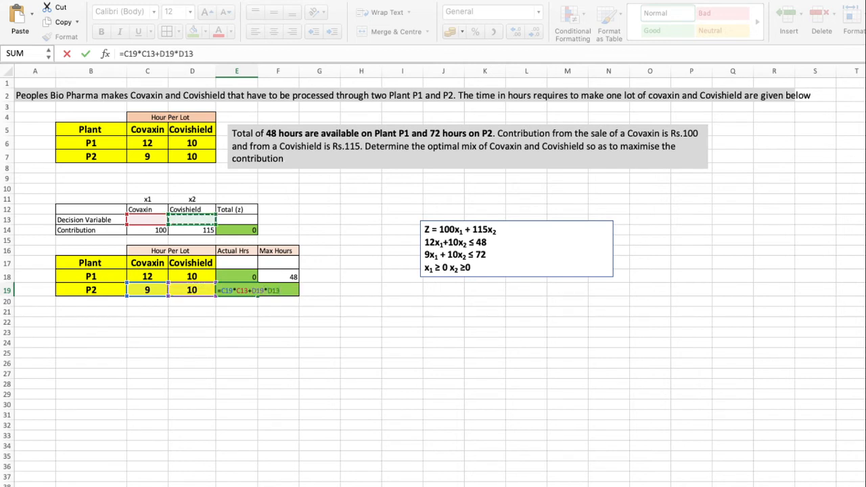
key("Return")
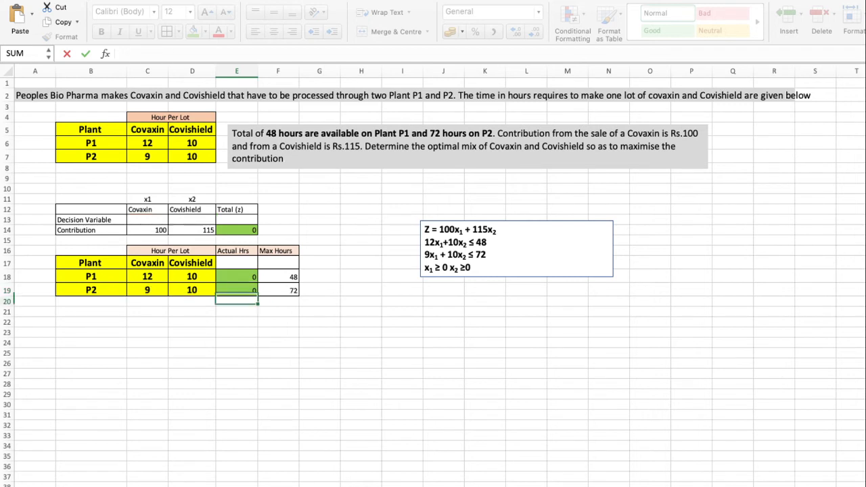
left_click(402, 373)
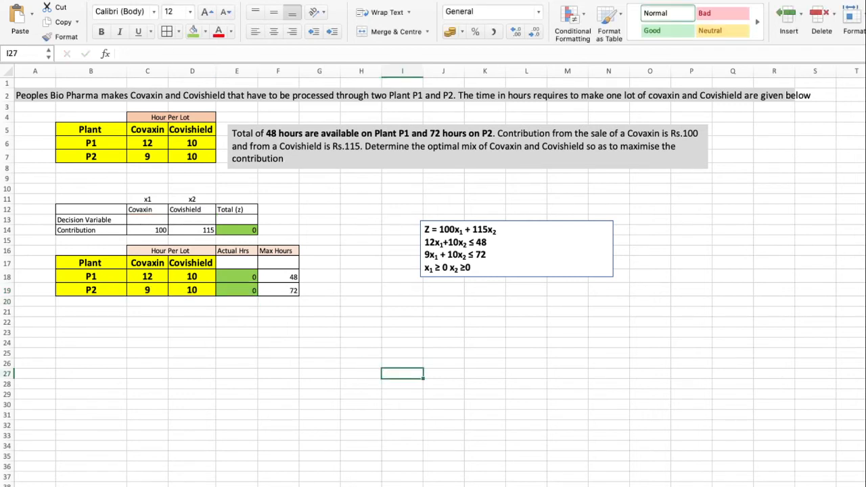
left_click(236, 230)
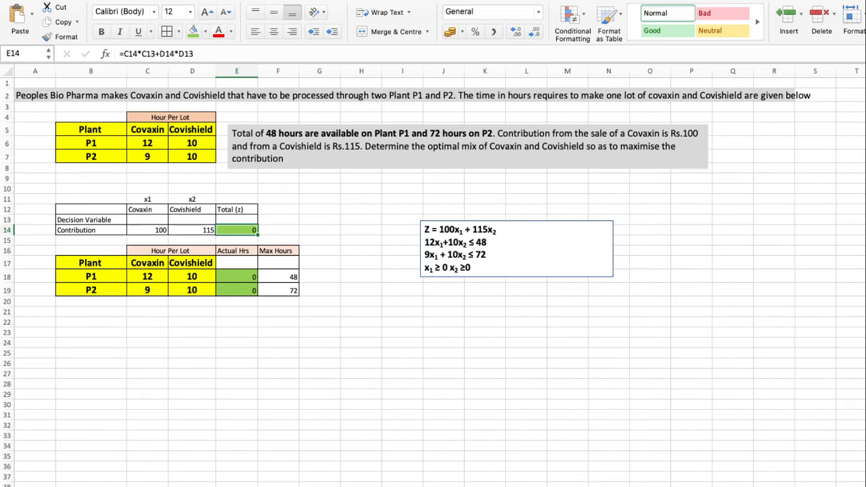
left_click_drag(119, 54, 194, 53)
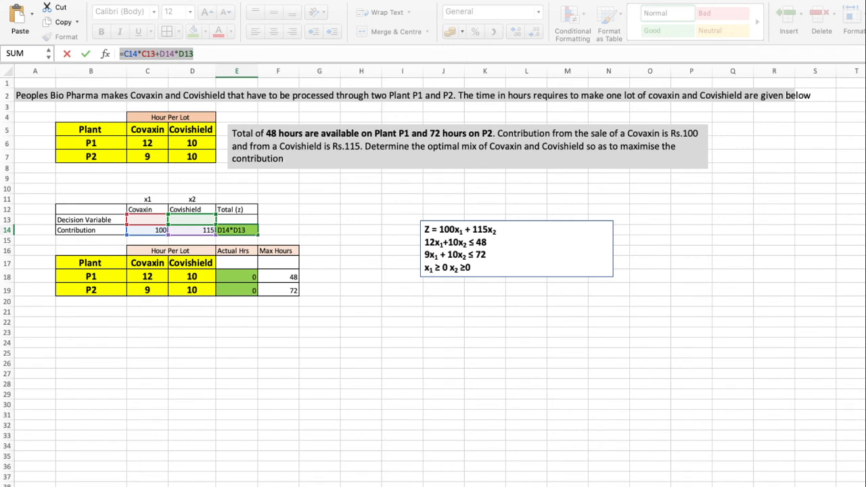
left_click(237, 276)
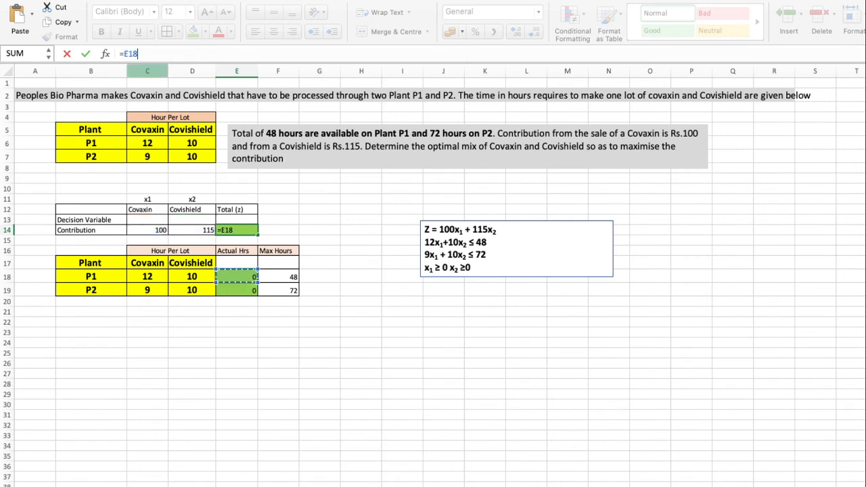
left_click(361, 311)
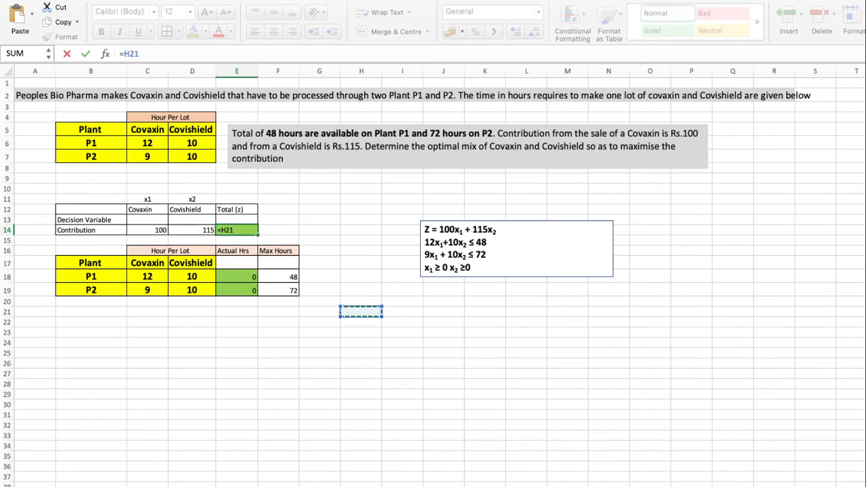
key("Return")
double_click(237, 229)
left_click(278, 240)
left_click(237, 230)
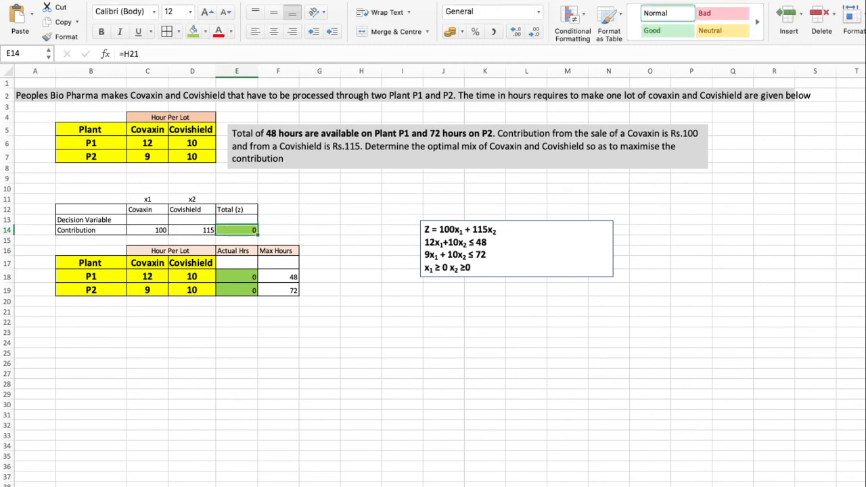
Step: Restore the total contribution formula =C14*C13+D14*D13 in E14 and recheck the cell
double_click(237, 230)
left_click_drag(234, 230, 217, 230)
key("BackSpace")
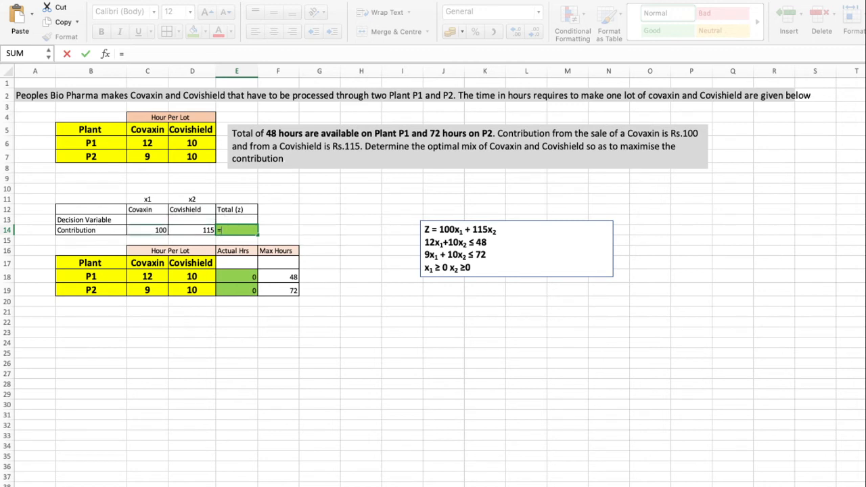
left_click(148, 230)
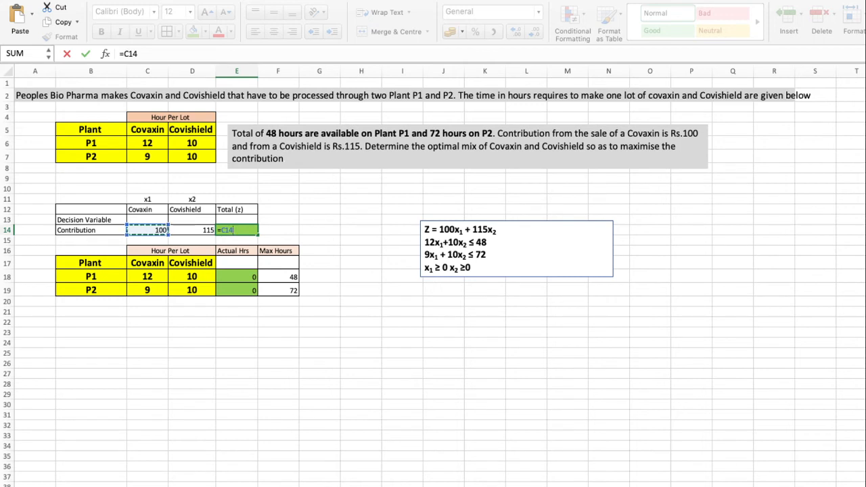
type("*")
left_click(148, 220)
type("+")
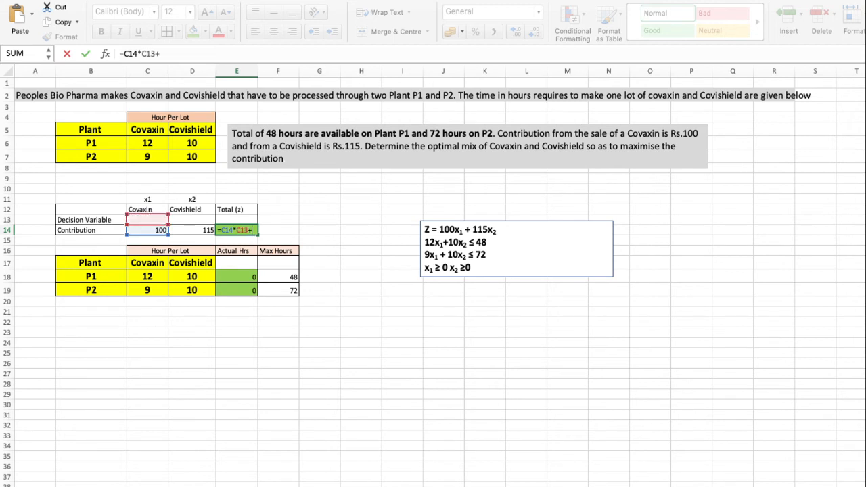
left_click(192, 230)
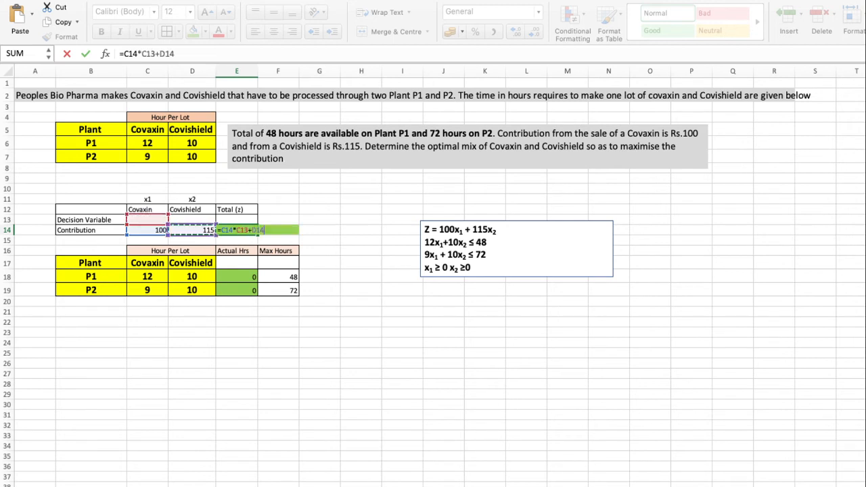
type("*")
left_click(192, 220)
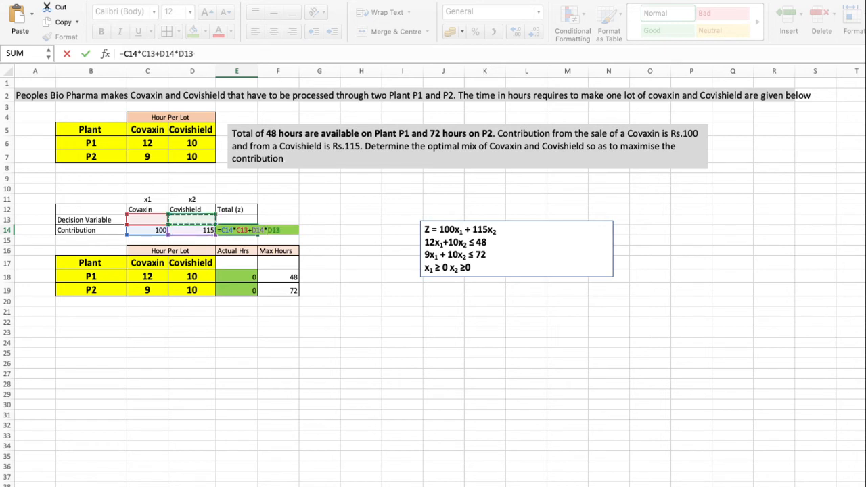
key("Return")
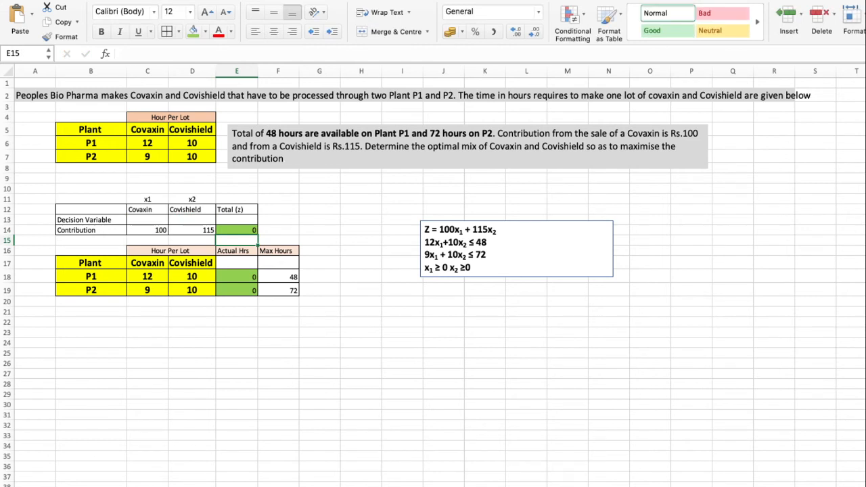
left_click(361, 220)
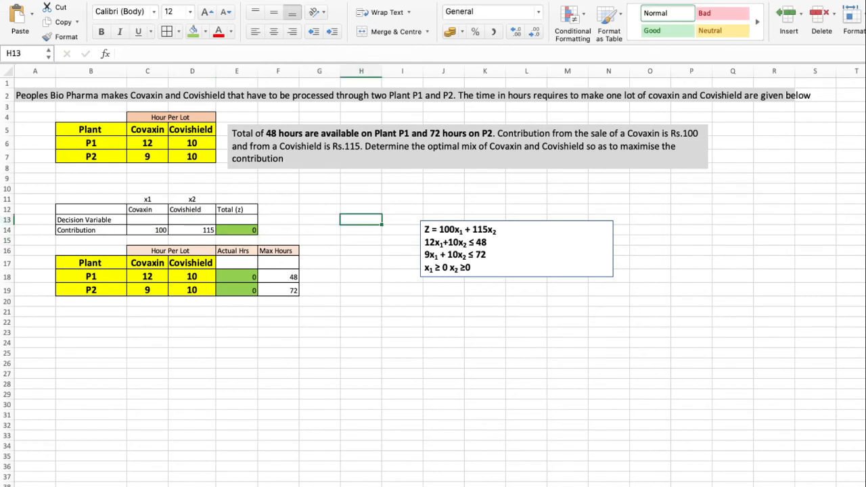
left_click(237, 230)
left_click(320, 240)
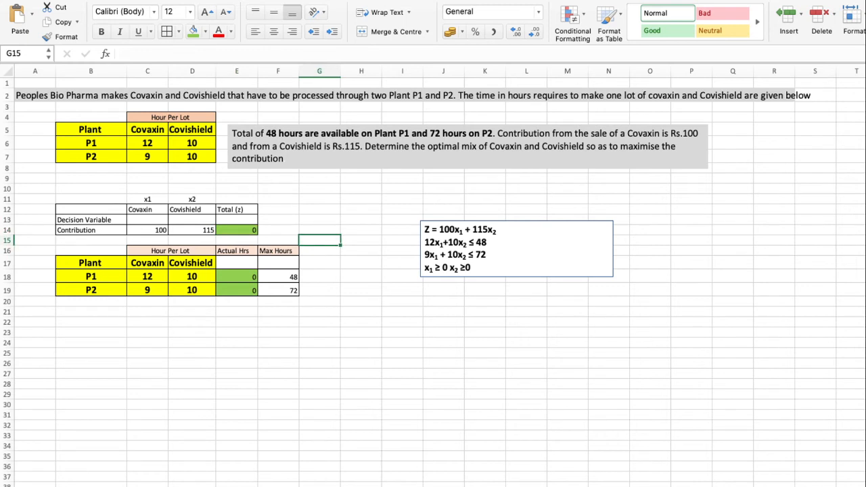
Step: Open Solver and set E14 as the objective cell with C13:D13 as the variable cells
left_click(220, 1)
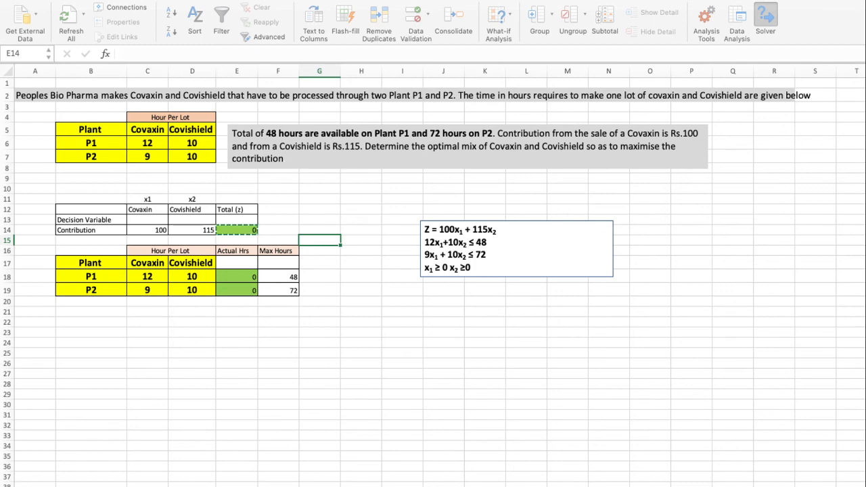
left_click(609, 129)
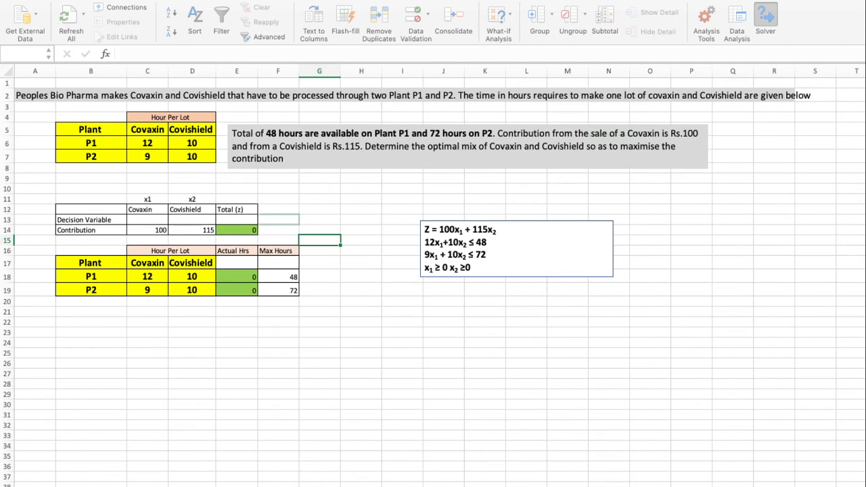
left_click(236, 230)
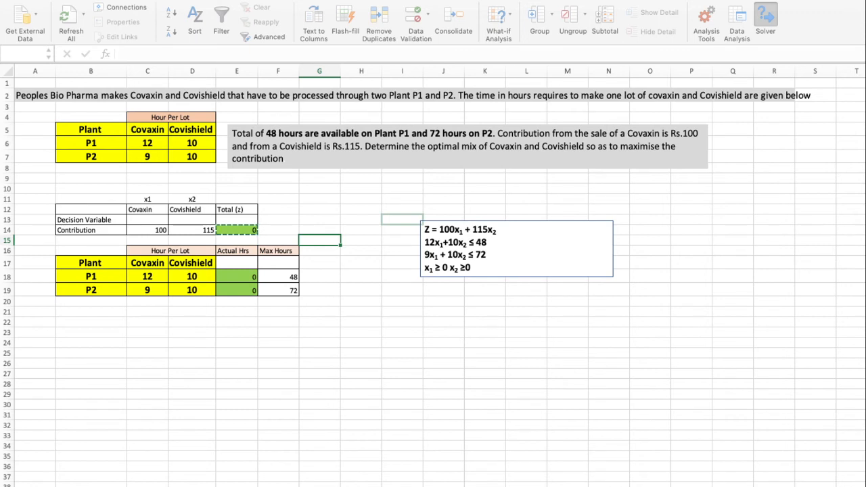
left_click_drag(147, 220, 192, 219)
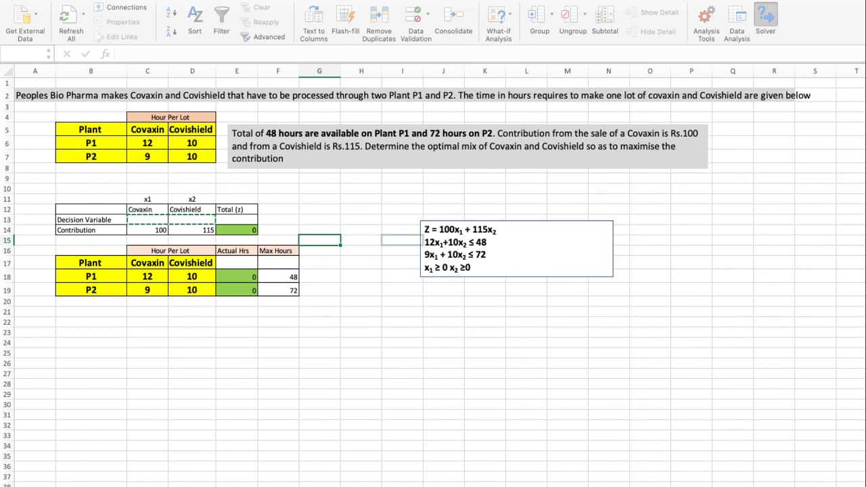
key("Escape")
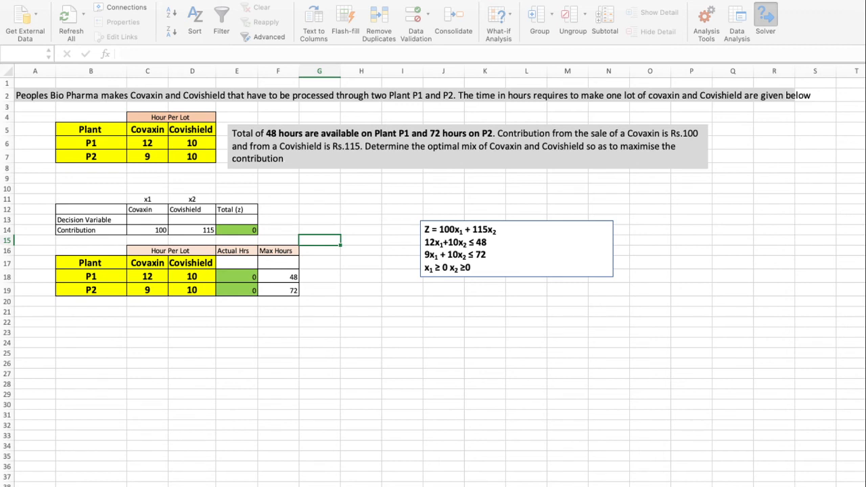
left_click(237, 230)
left_click(237, 229)
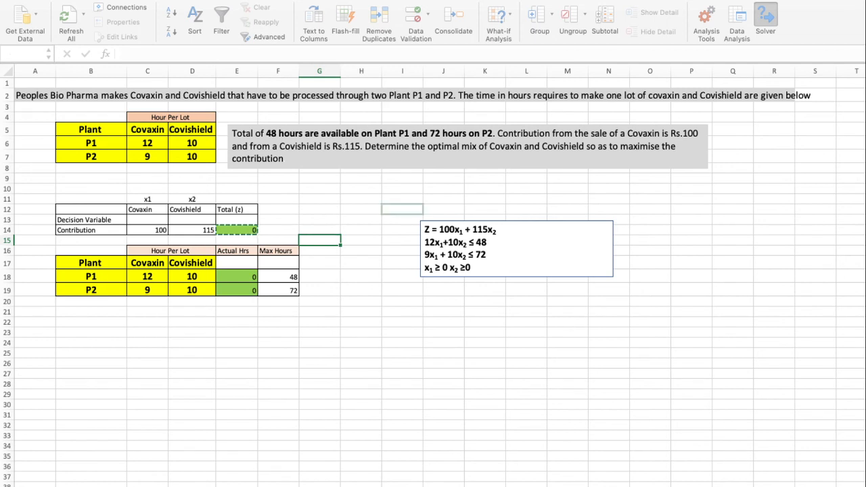
left_click(379, 223)
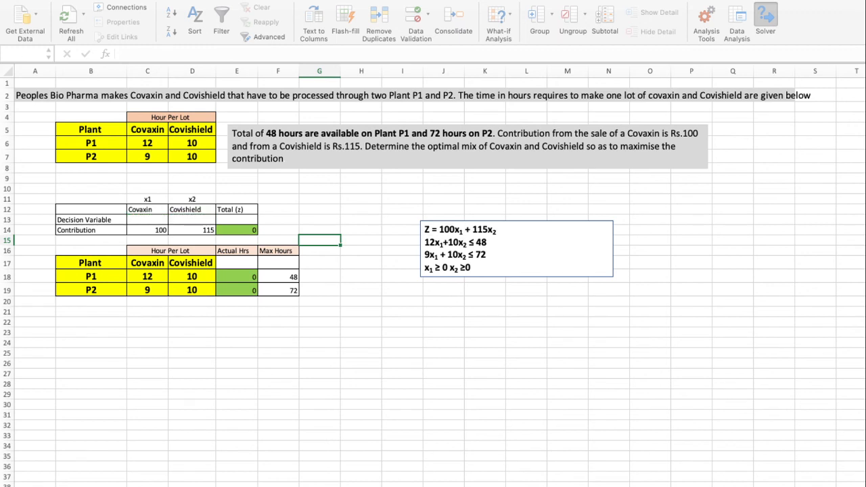
key("Escape")
Step: Add Solver constraints limiting the actual hours in E18 and E19 to each plant's maximum hours, and solve the model
left_click(236, 277)
left_click(443, 276)
left_click(237, 289)
left_click(404, 288)
Step: Examine the optimised total contribution and its formula in E14
left_click(237, 230)
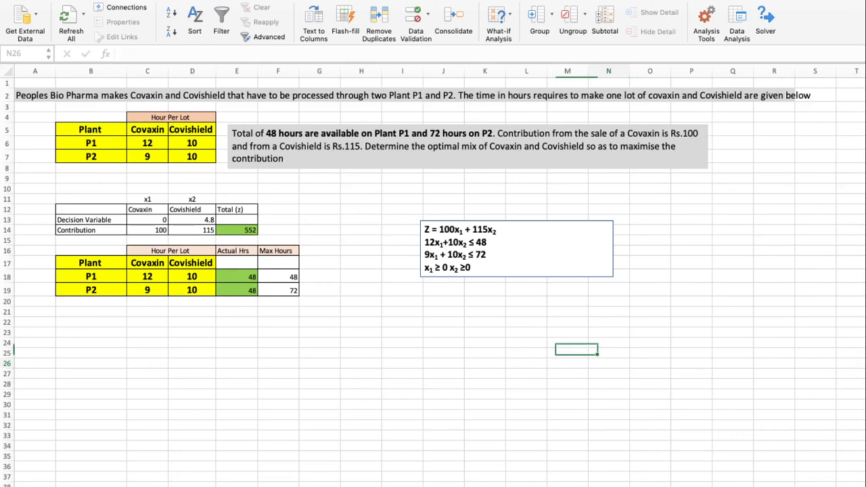
left_click(608, 363)
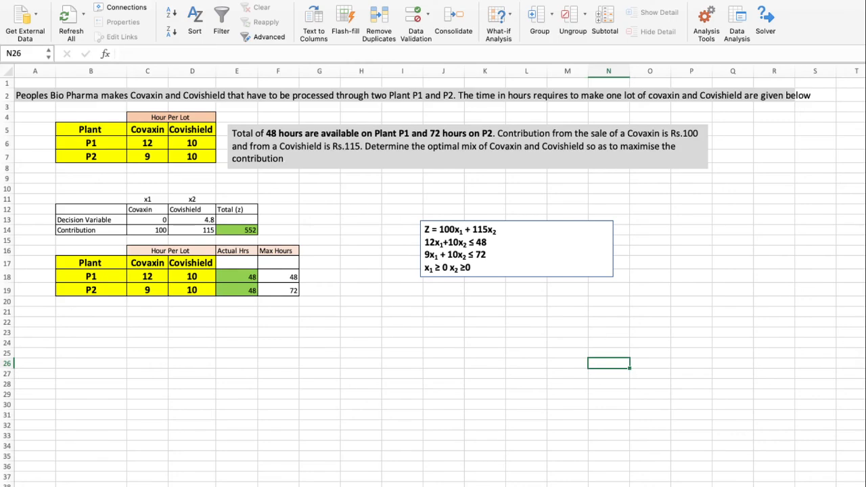
left_click(237, 230)
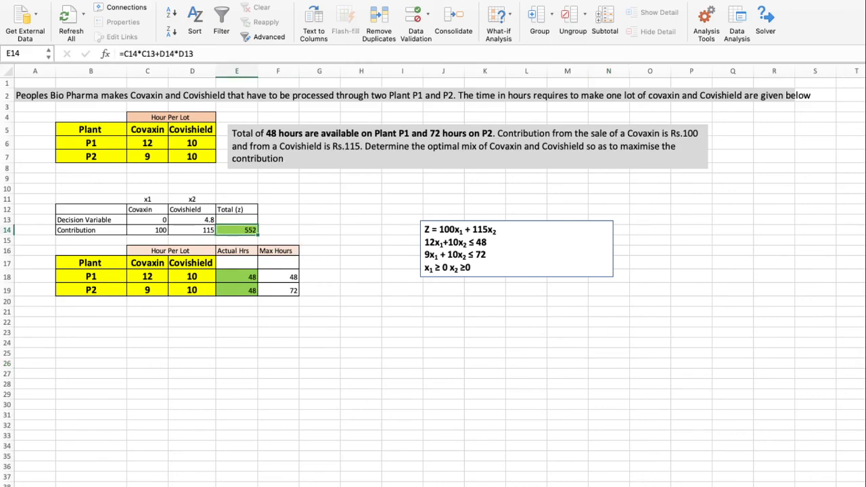
Step: Examine the solved decision variables in C13 and D13 and the total in E14 against the Covishield contribution stated in the problem text
left_click(147, 220)
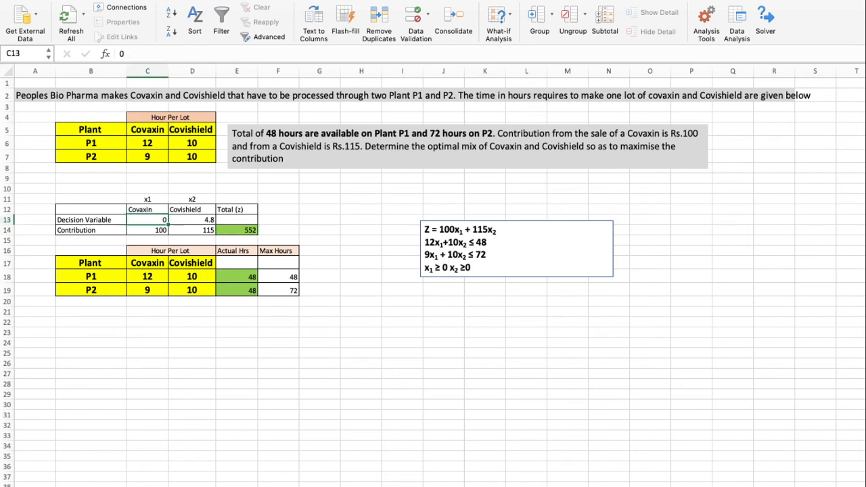
left_click(192, 219)
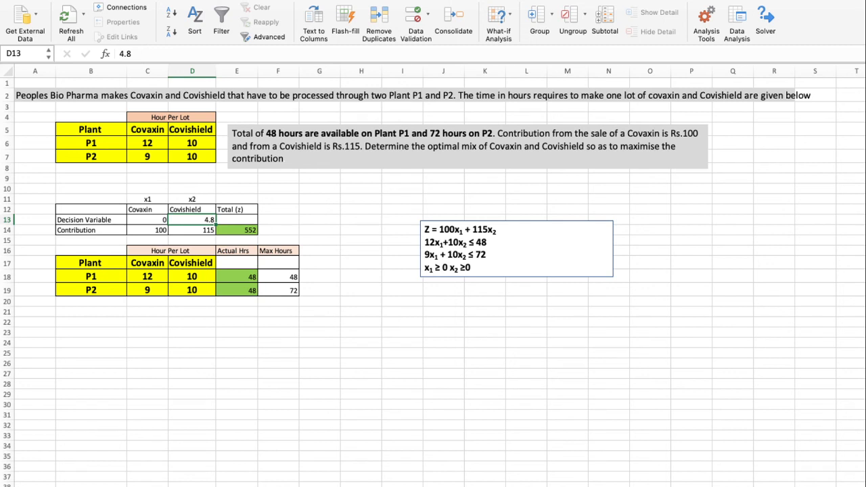
left_click(237, 230)
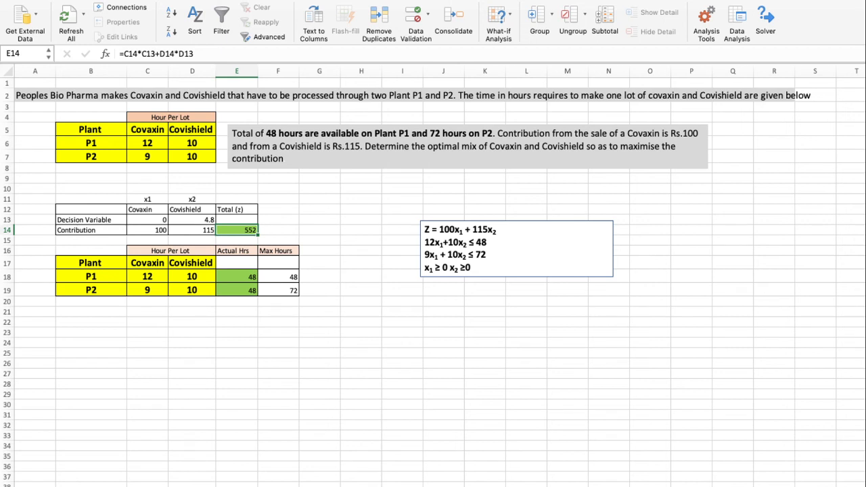
left_click(359, 146)
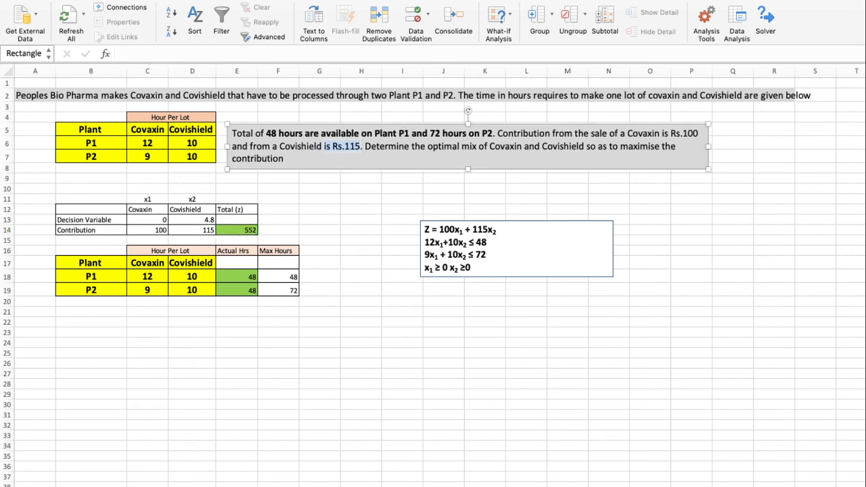
left_click_drag(324, 145, 332, 146)
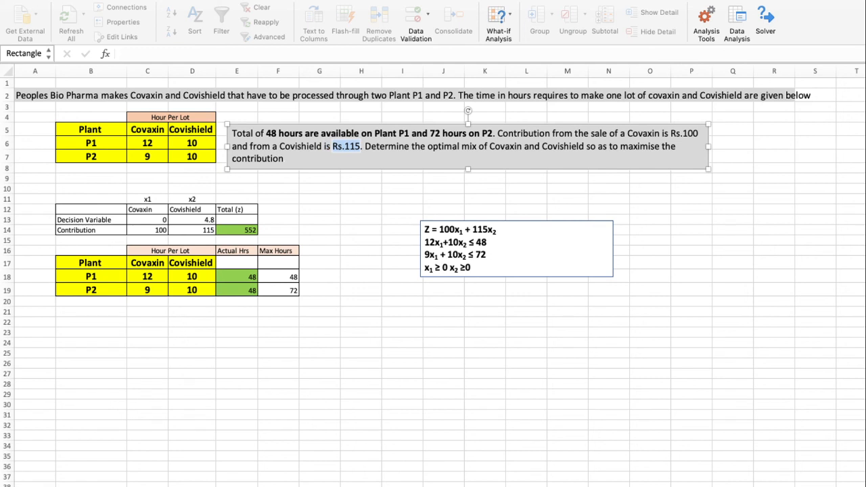
left_click(353, 146)
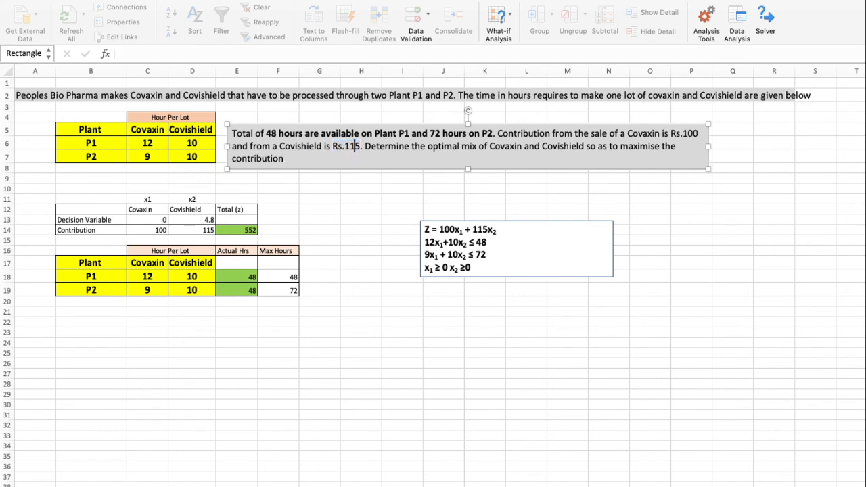
left_click(360, 146)
left_click(243, 230)
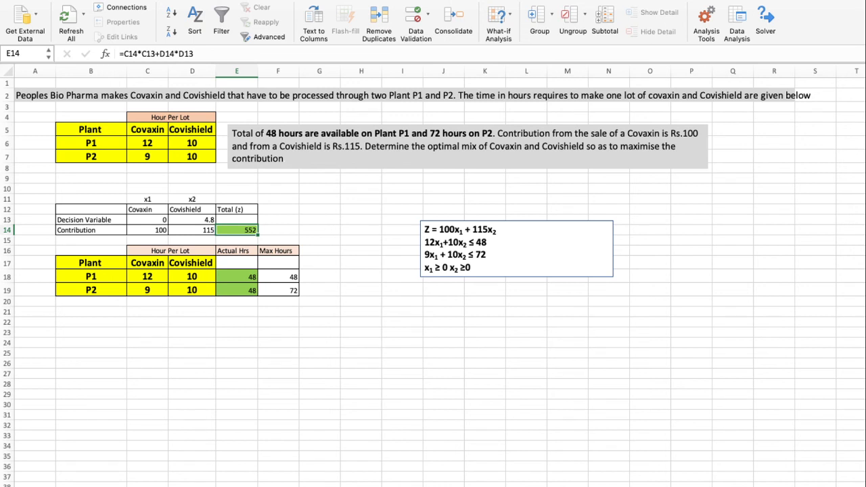
left_click(192, 219)
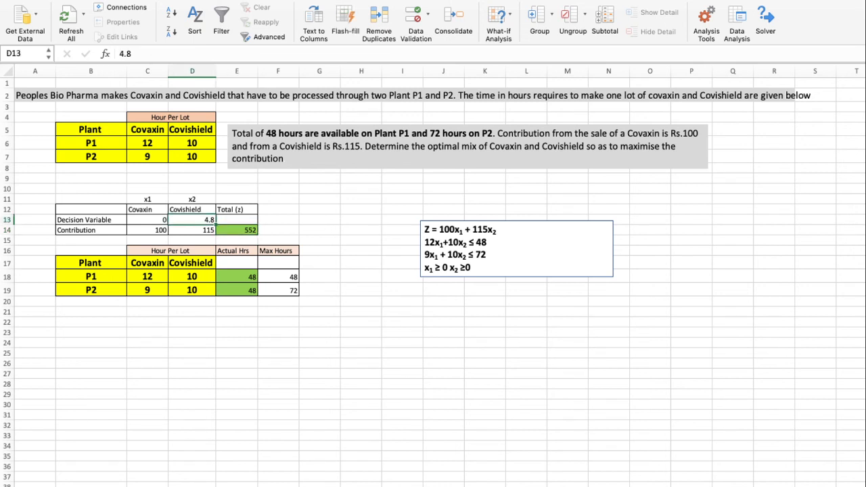
left_click(237, 229)
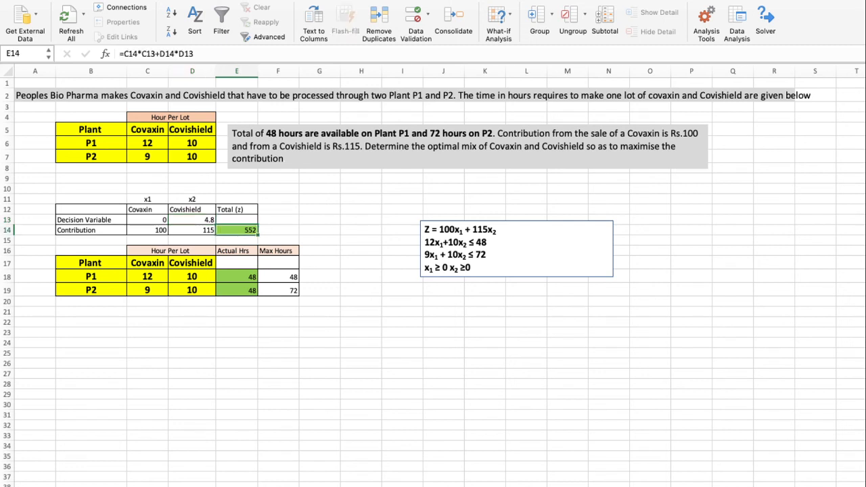